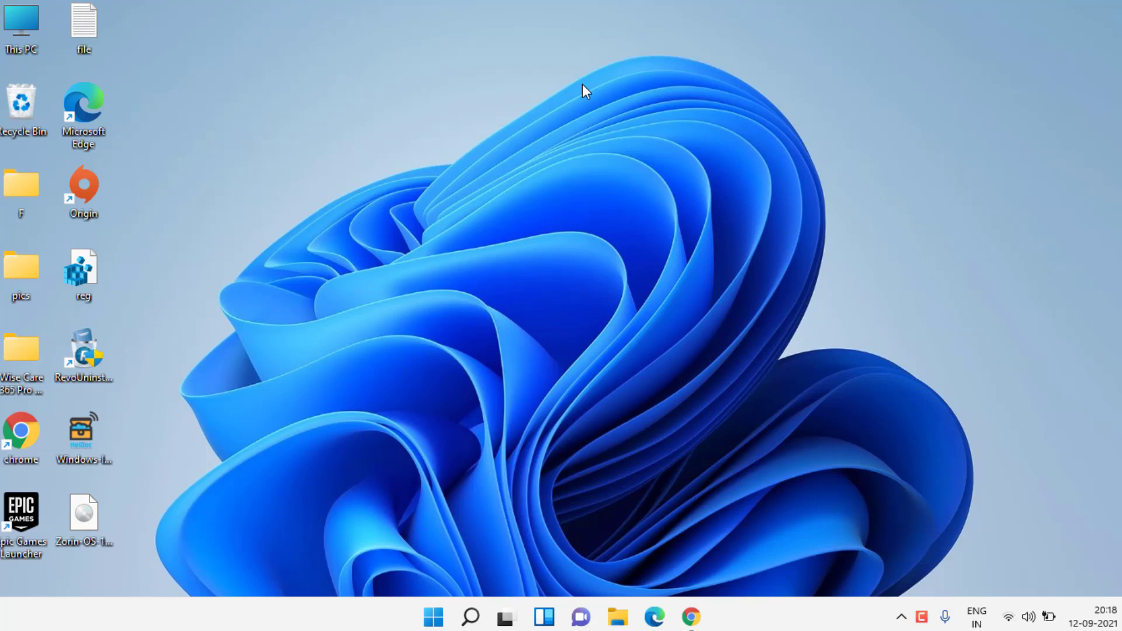
# Bring up the zorin.com download page in Chrome and highlight the Zorin OS 16 heading
pyautogui.click(695, 620)
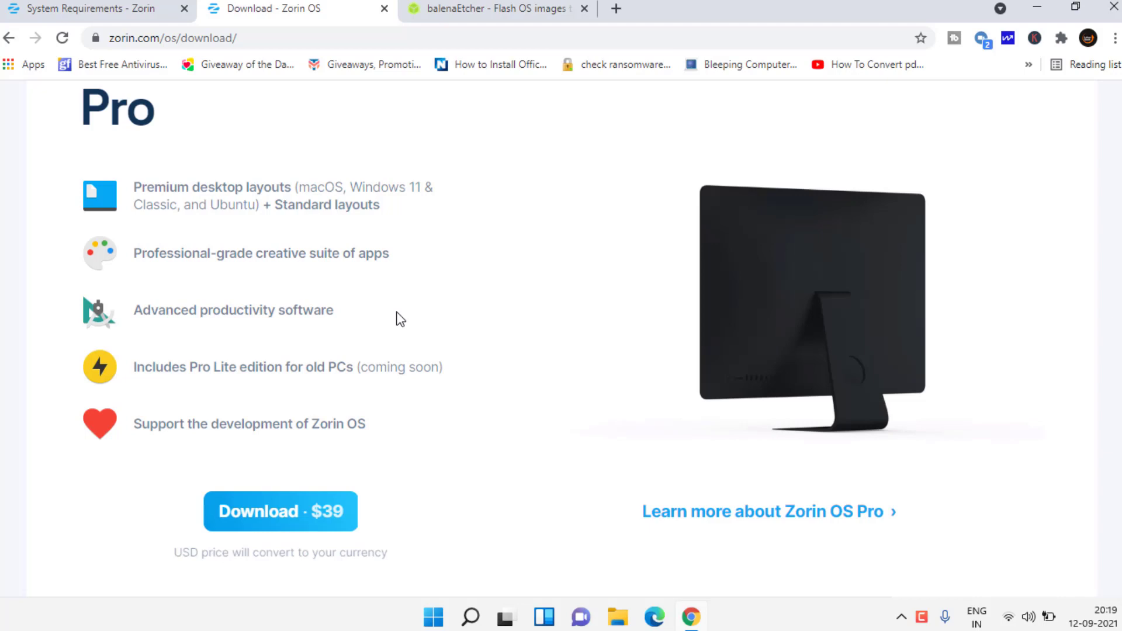
pyautogui.scroll(4, 398, 318)
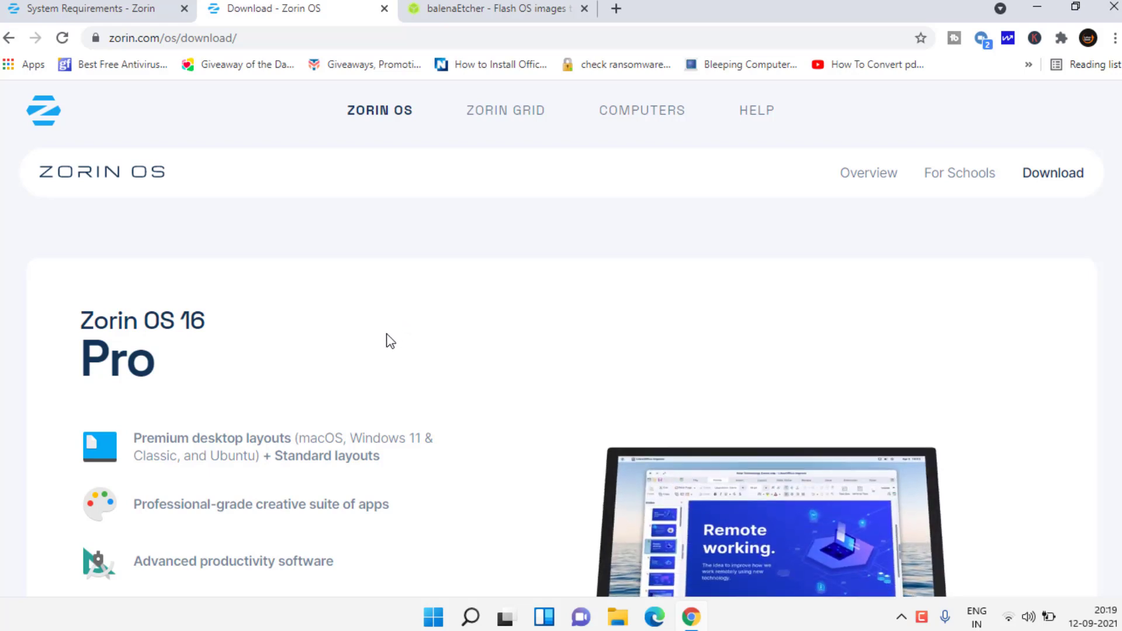
pyautogui.scroll(-3, 386, 335)
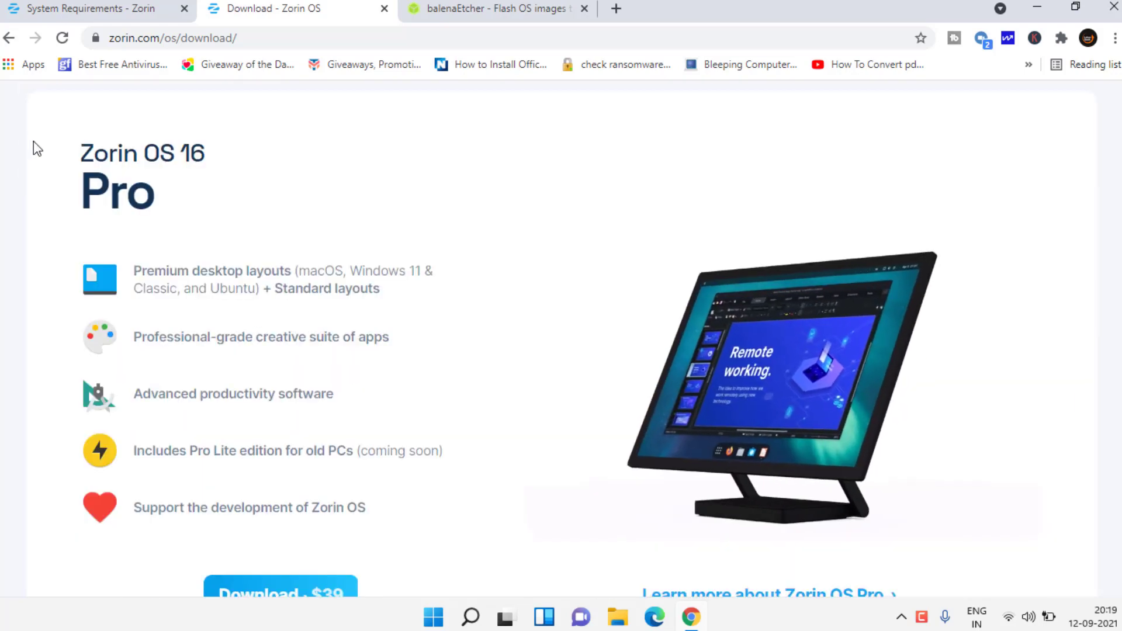
pyautogui.moveTo(35, 149); pyautogui.dragTo(233, 165)
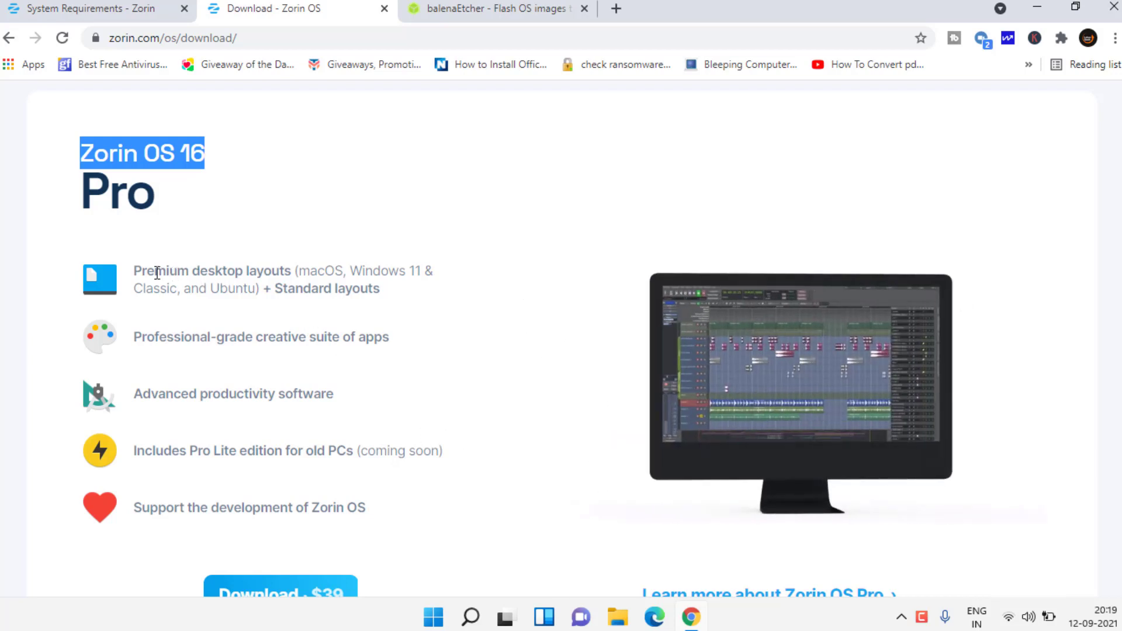
# Highlight the Pro features (desktop layouts, creative apps, productivity software) and scroll to Core/Lite
pyautogui.moveTo(160, 274); pyautogui.dragTo(429, 278)
pyautogui.click(328, 272)
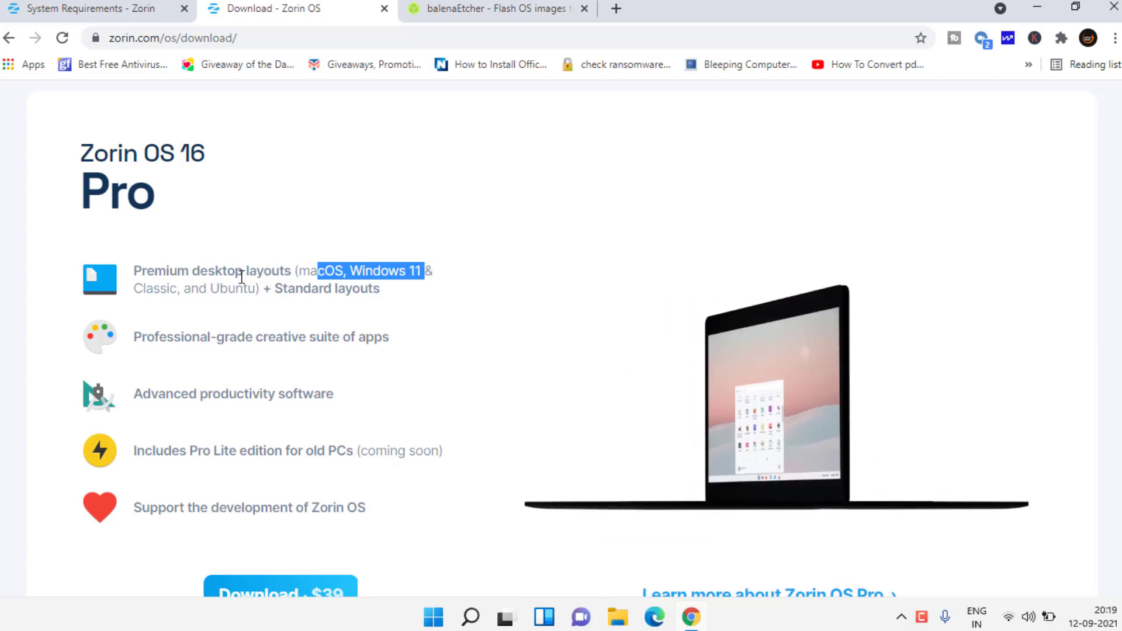
pyautogui.moveTo(191, 289); pyautogui.dragTo(372, 299)
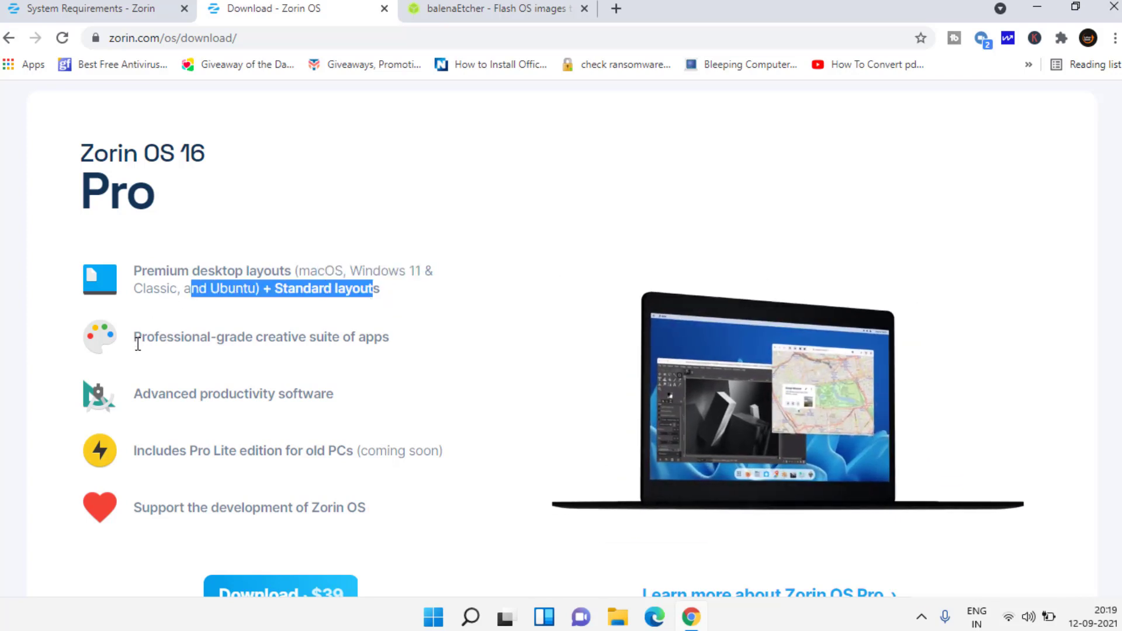
pyautogui.moveTo(167, 338); pyautogui.dragTo(328, 339)
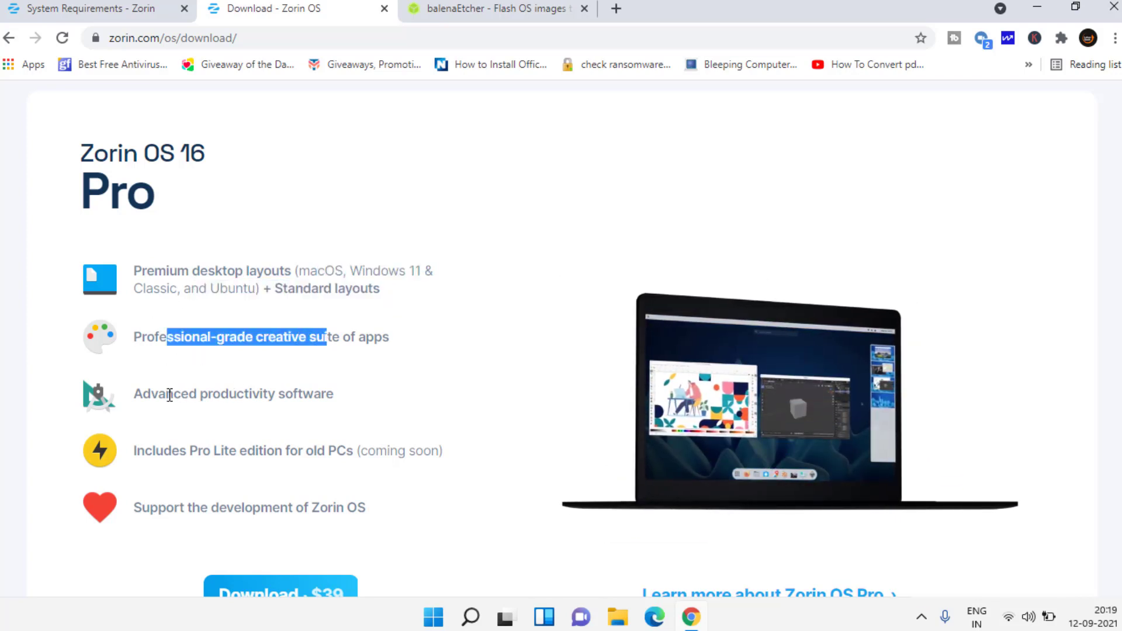
pyautogui.moveTo(166, 394); pyautogui.dragTo(315, 405)
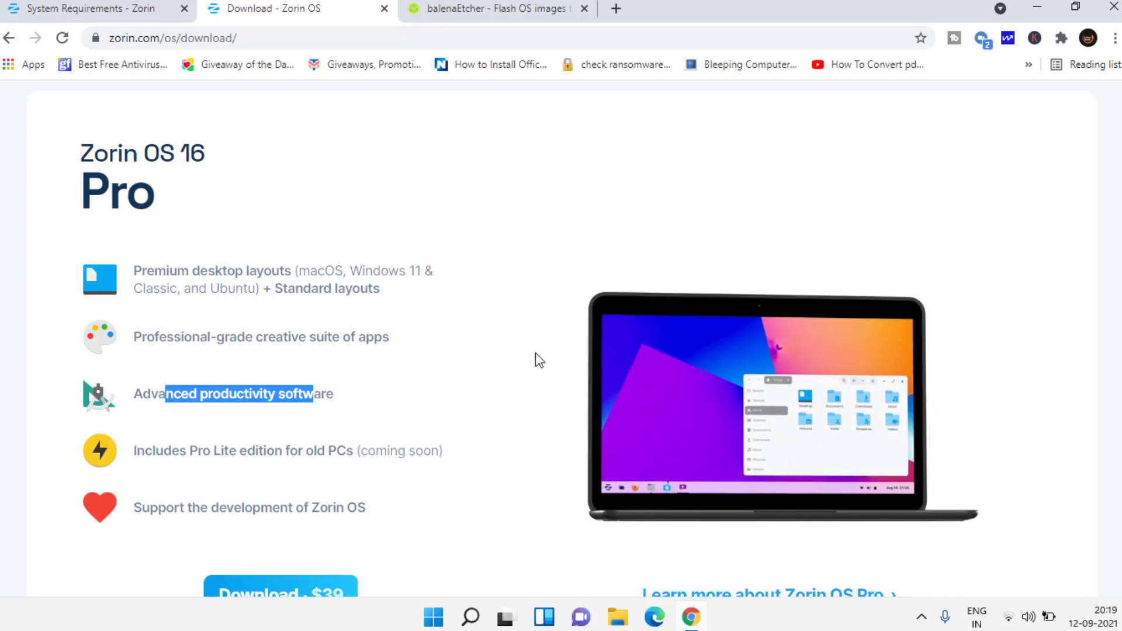
pyautogui.scroll(-4, 534, 356)
pyautogui.scroll(-3, 501, 374)
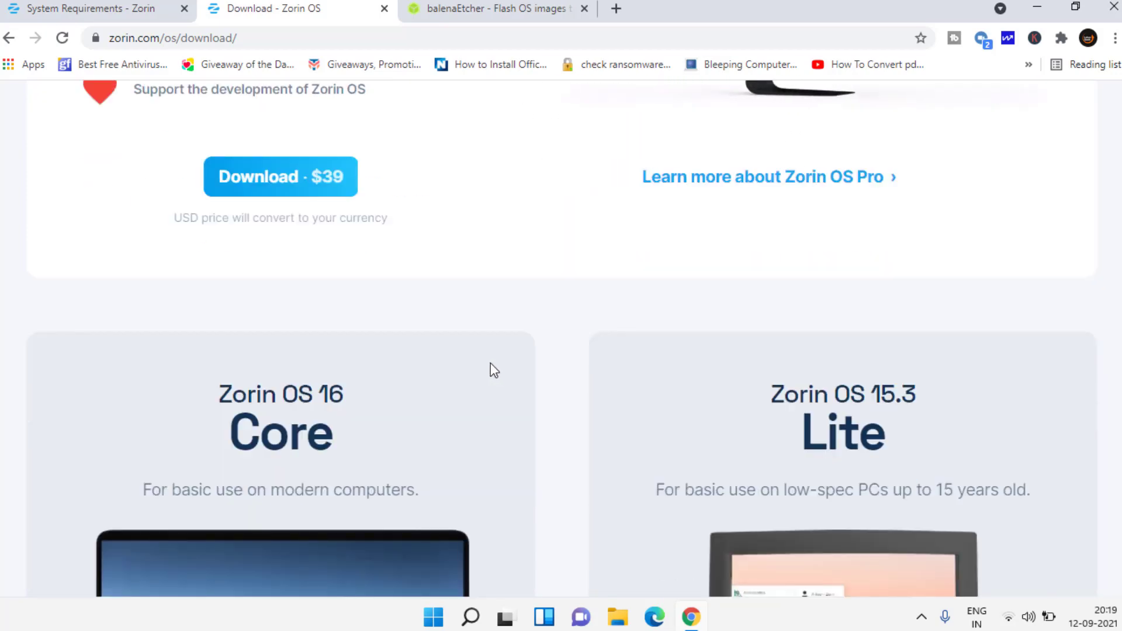
pyautogui.scroll(-3, 495, 367)
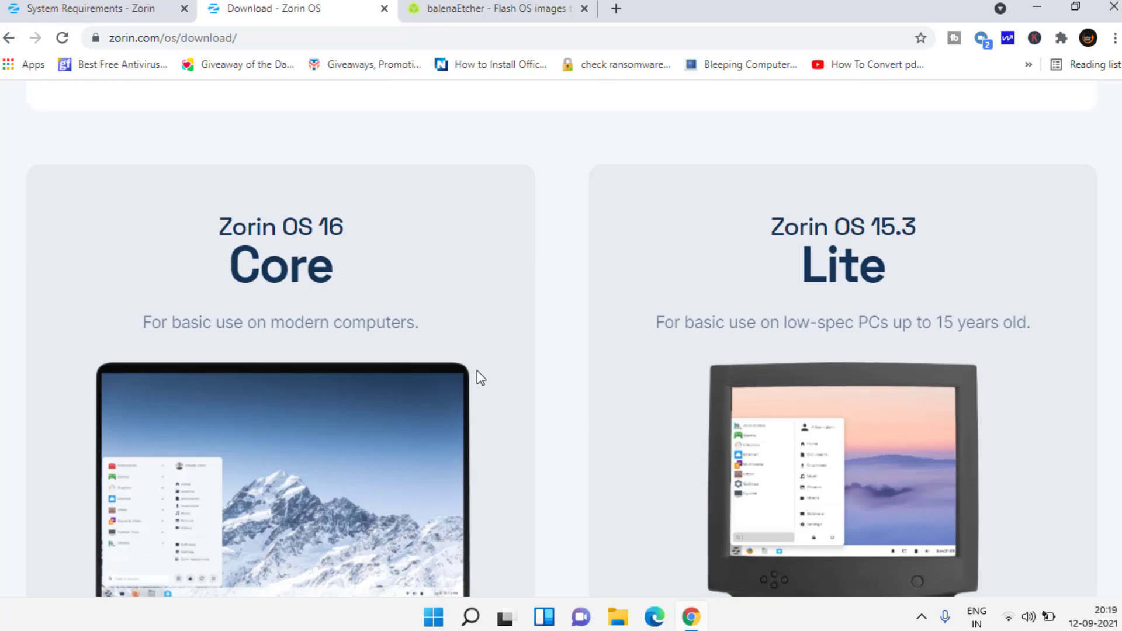
# Review the system requirements, highlighting the CPU, 2 GB RAM and storage lines
pyautogui.click(71, 2)
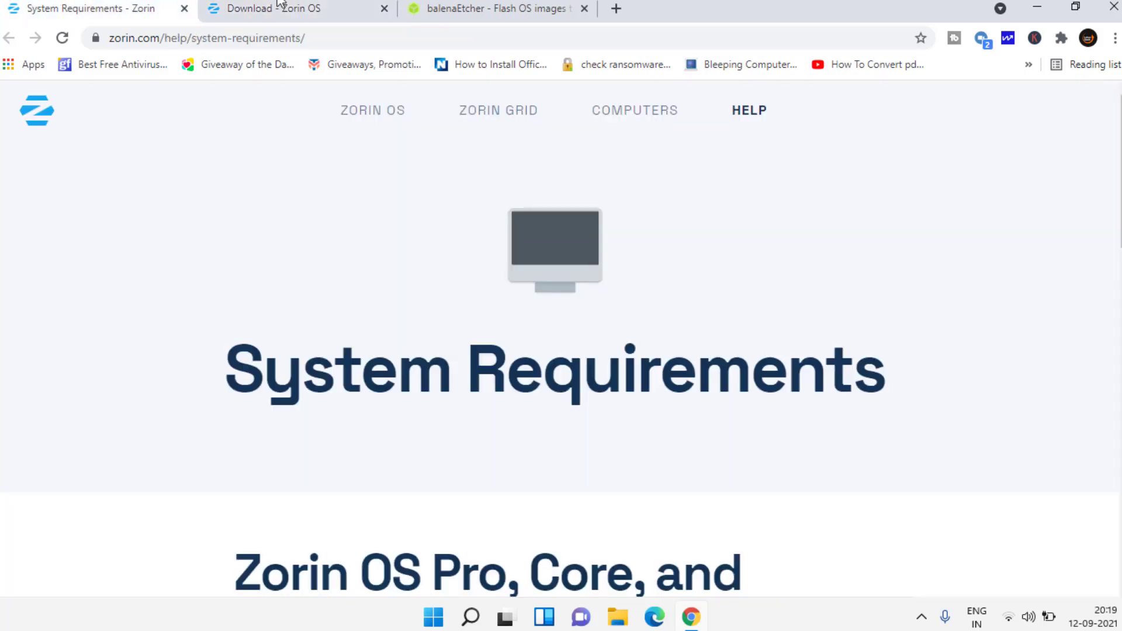
pyautogui.scroll(-8, 562, 503)
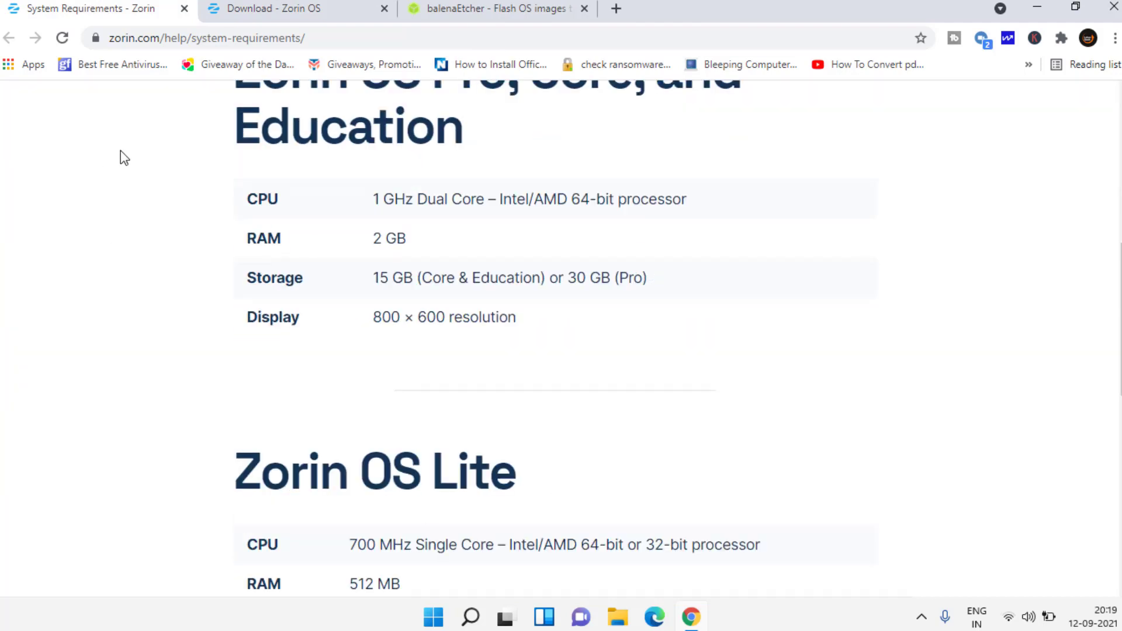
pyautogui.moveTo(373, 199); pyautogui.dragTo(720, 216)
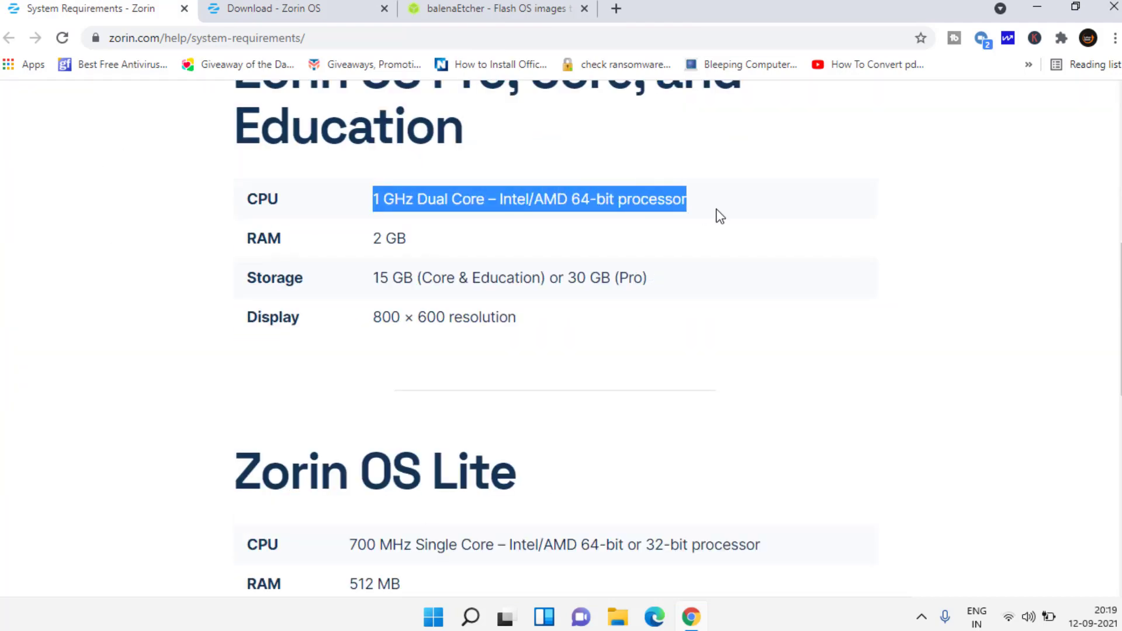
pyautogui.moveTo(373, 240); pyautogui.dragTo(422, 250)
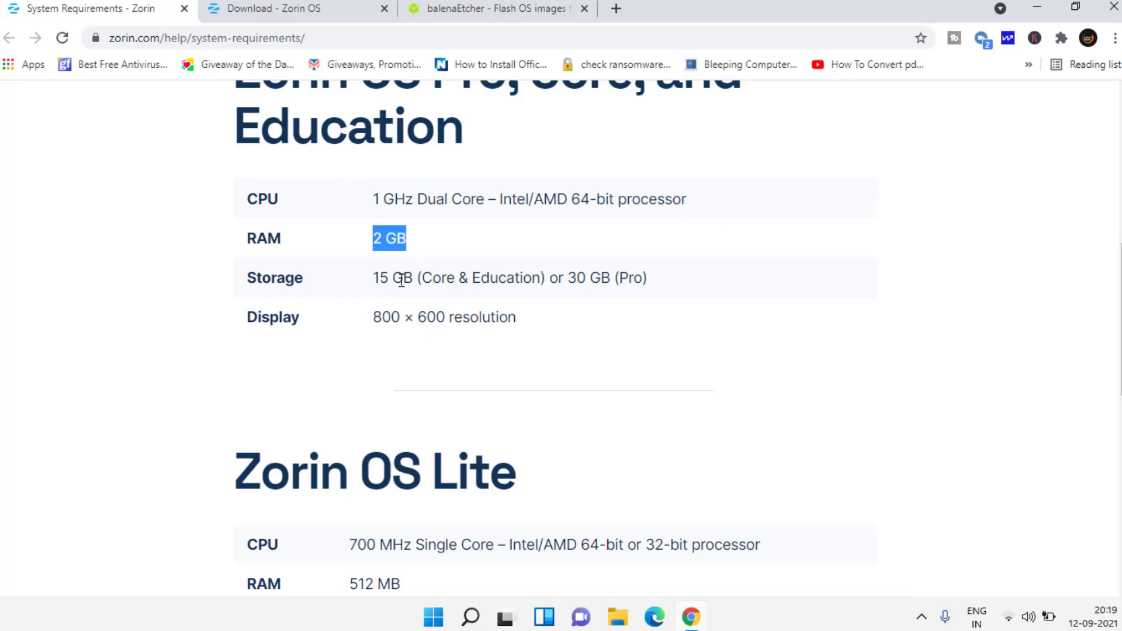
pyautogui.moveTo(374, 280); pyautogui.dragTo(722, 300)
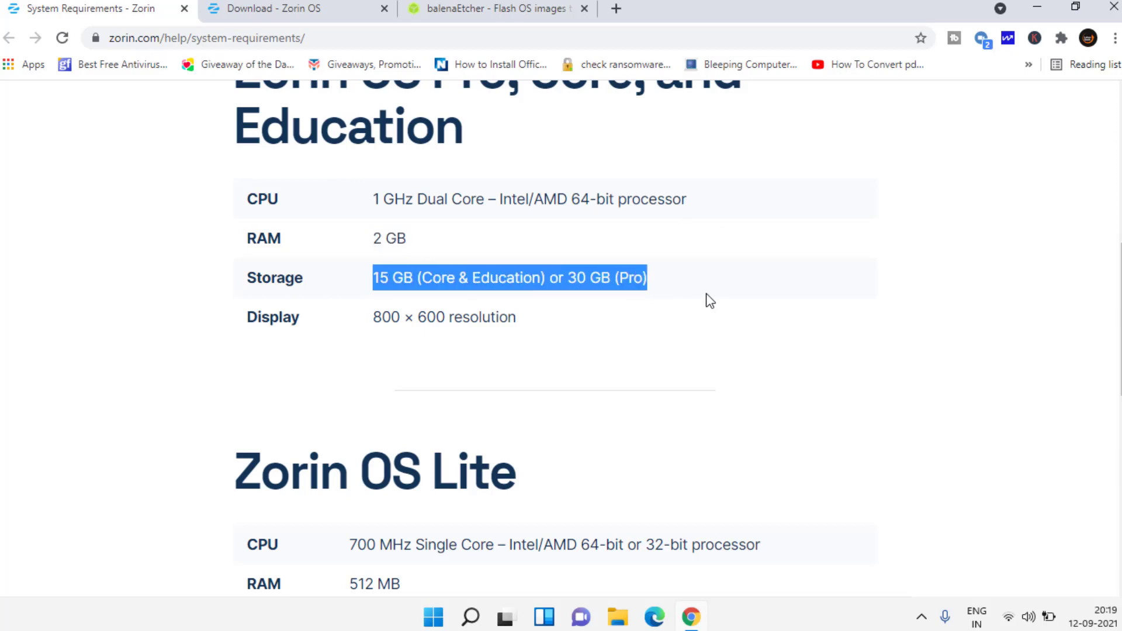
# Back on the download page, highlight the Pro price and scroll to the Zorin OS 16 Core edition
pyautogui.click(258, 4)
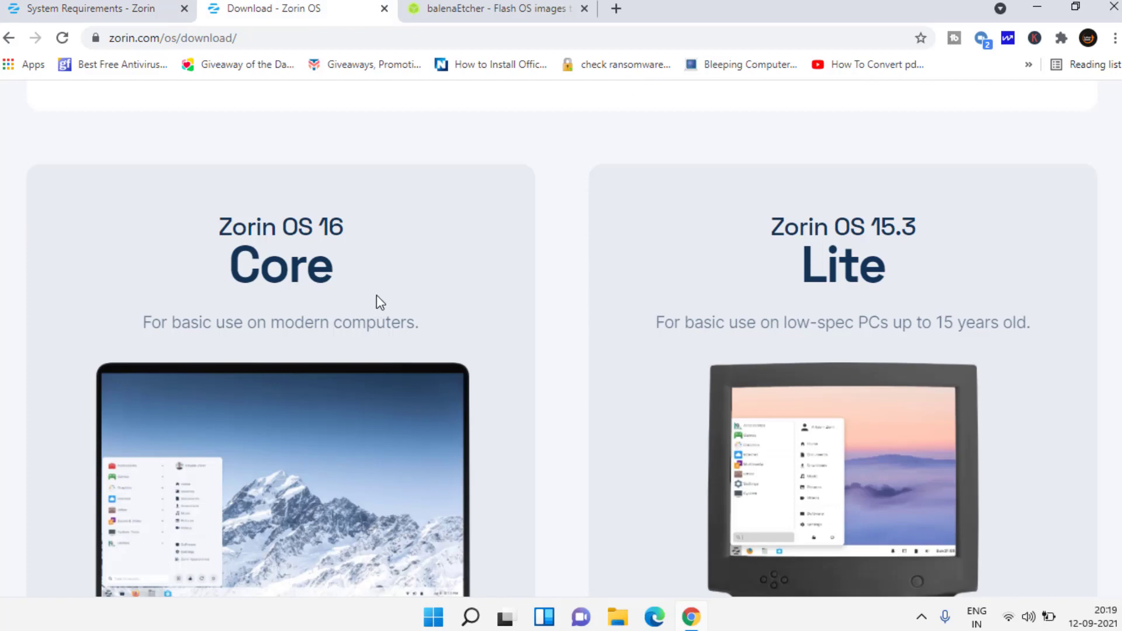
pyautogui.scroll(8, 376, 294)
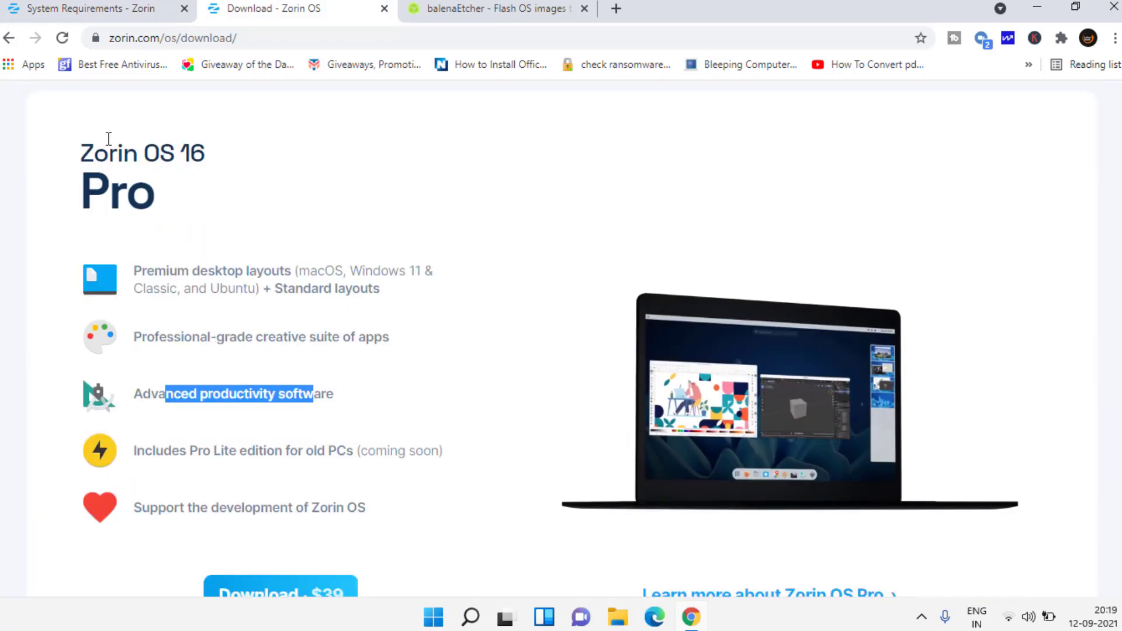
pyautogui.moveTo(108, 138); pyautogui.dragTo(188, 198)
pyautogui.click(310, 201)
pyautogui.scroll(-4, 314, 201)
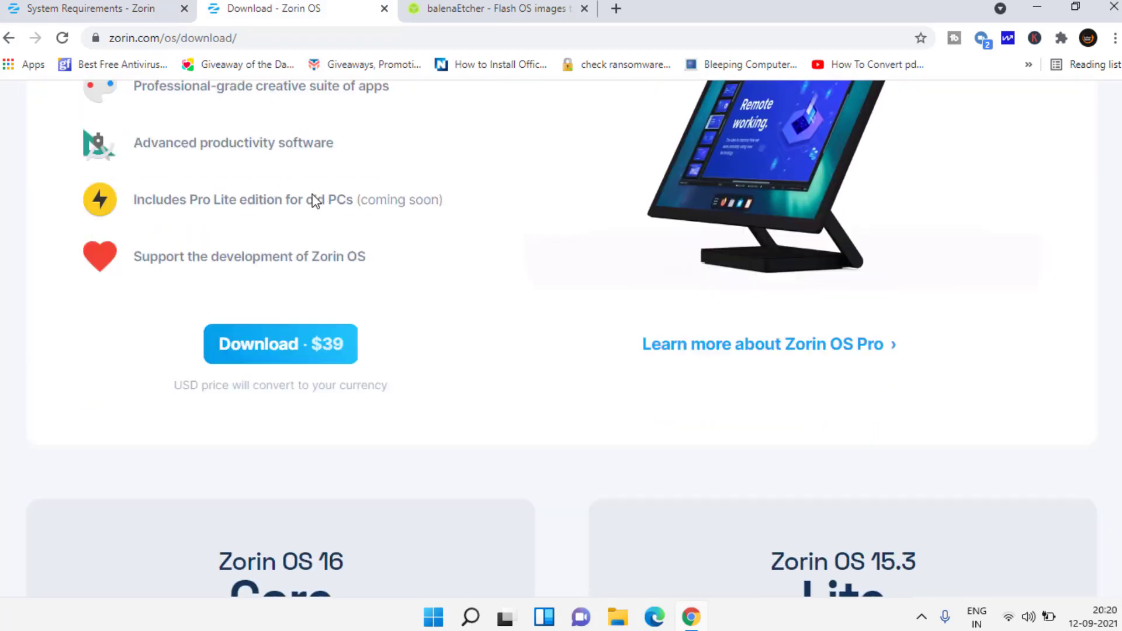
pyautogui.moveTo(396, 351); pyautogui.dragTo(214, 342)
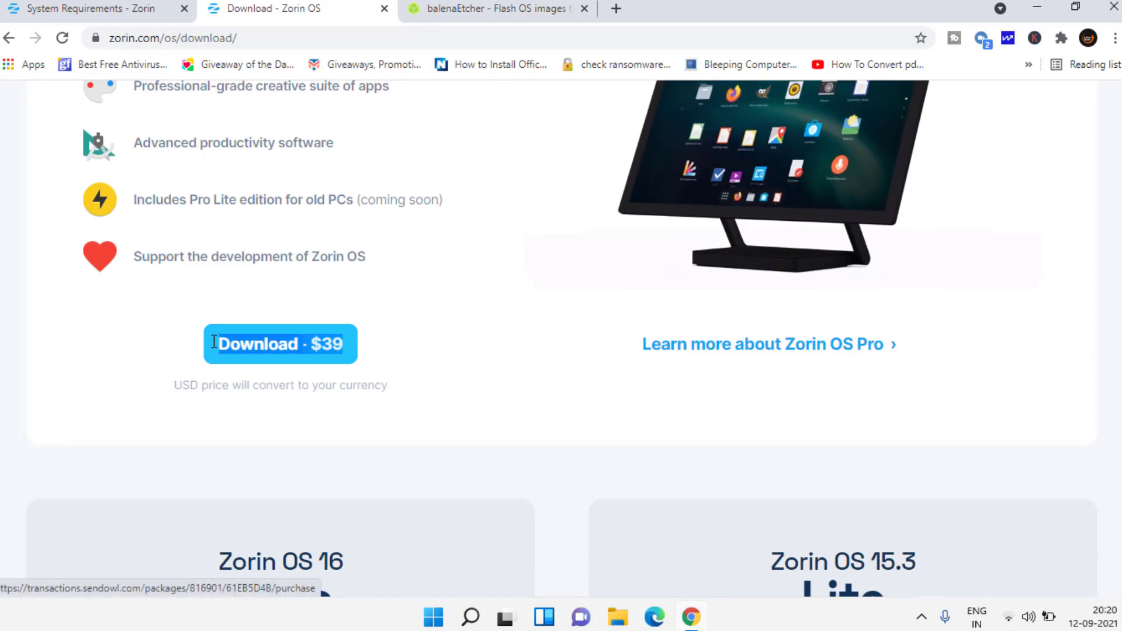
pyautogui.scroll(-3, 564, 370)
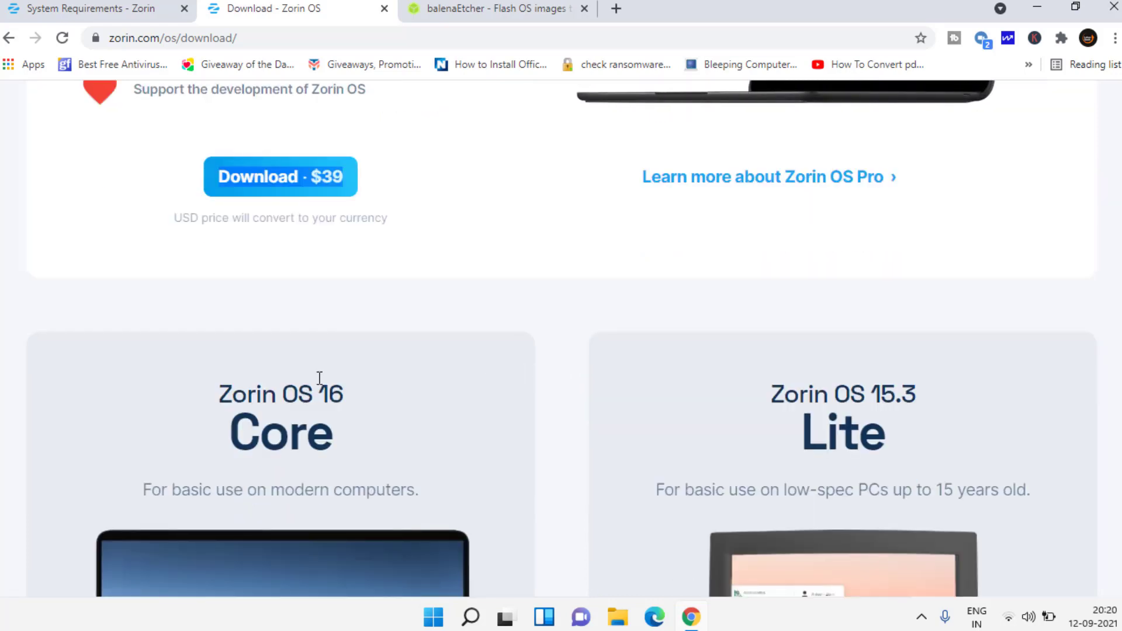
pyautogui.moveTo(215, 385); pyautogui.dragTo(383, 431)
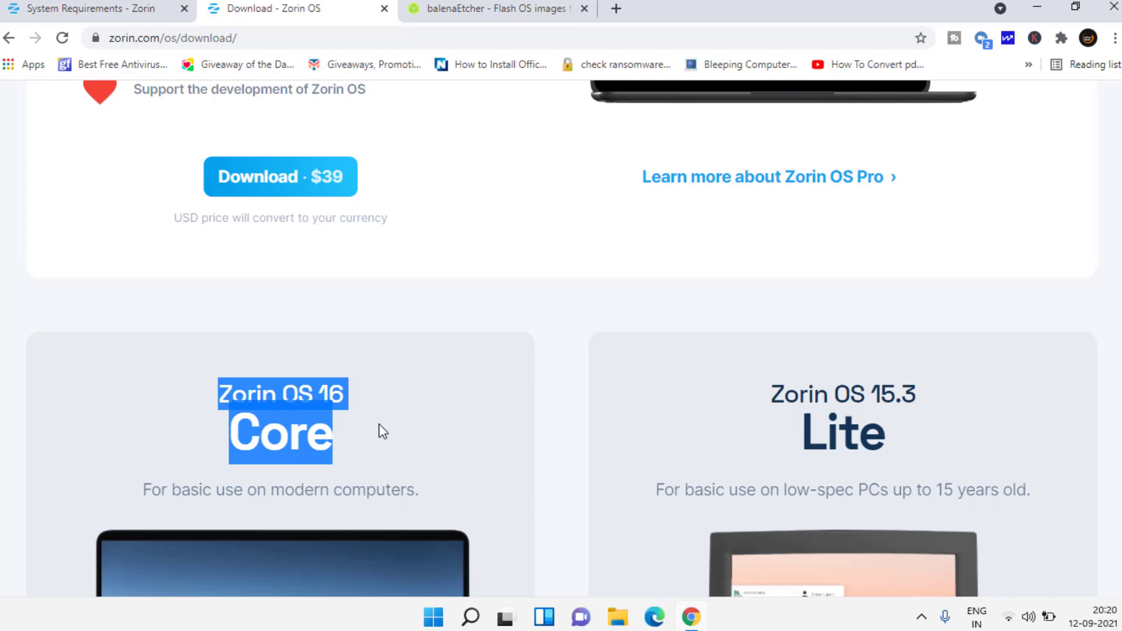
pyautogui.scroll(-8, 380, 427)
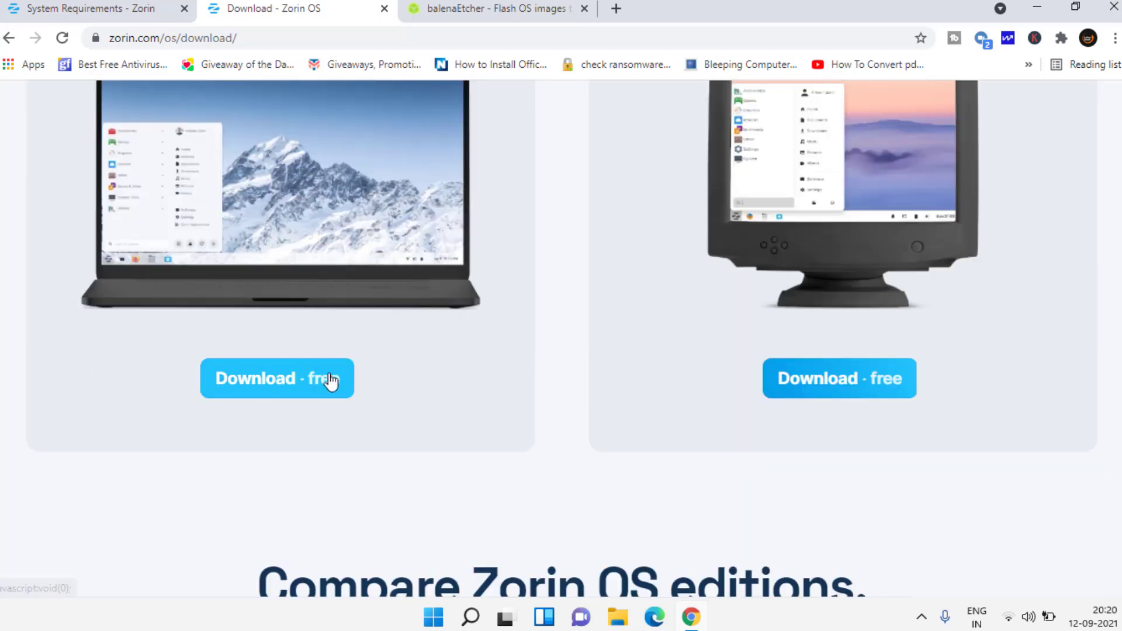
# Start the free Zorin OS 16 Core download to the Desktop without the newsletter, then cancel it
pyautogui.click(276, 388)
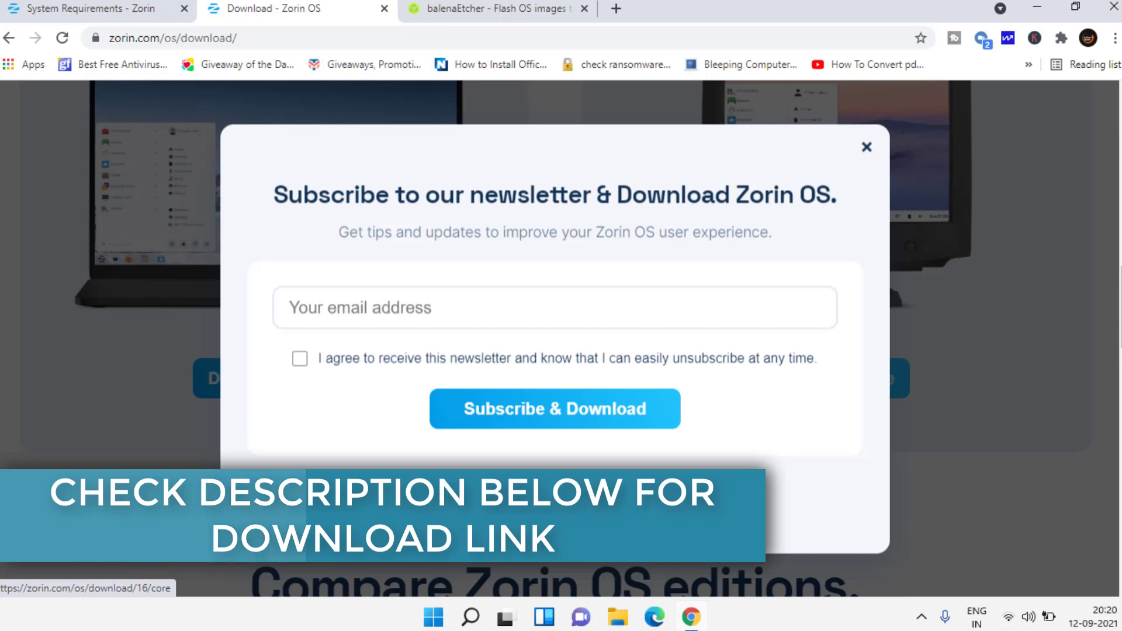
pyautogui.click(374, 512)
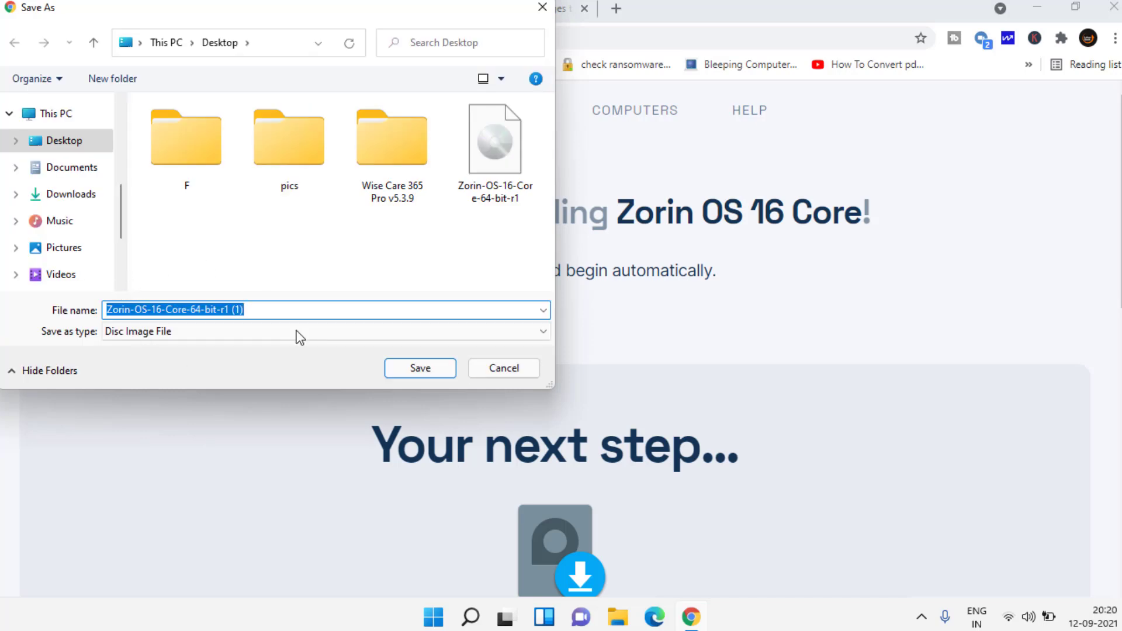
pyautogui.click(418, 372)
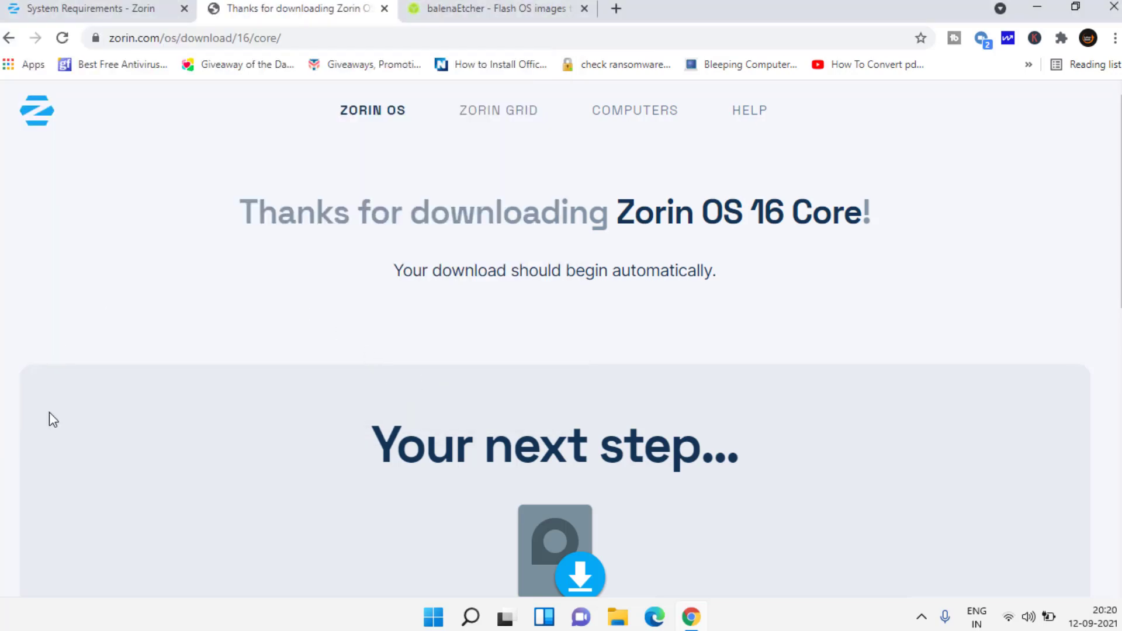
pyautogui.click(167, 574)
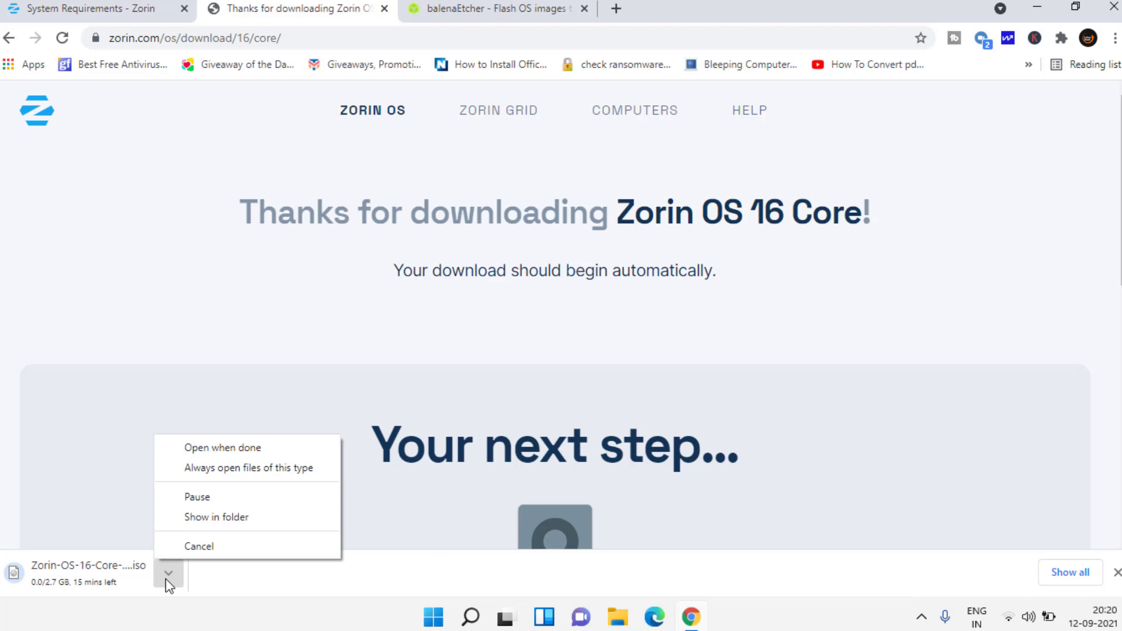
pyautogui.click(230, 545)
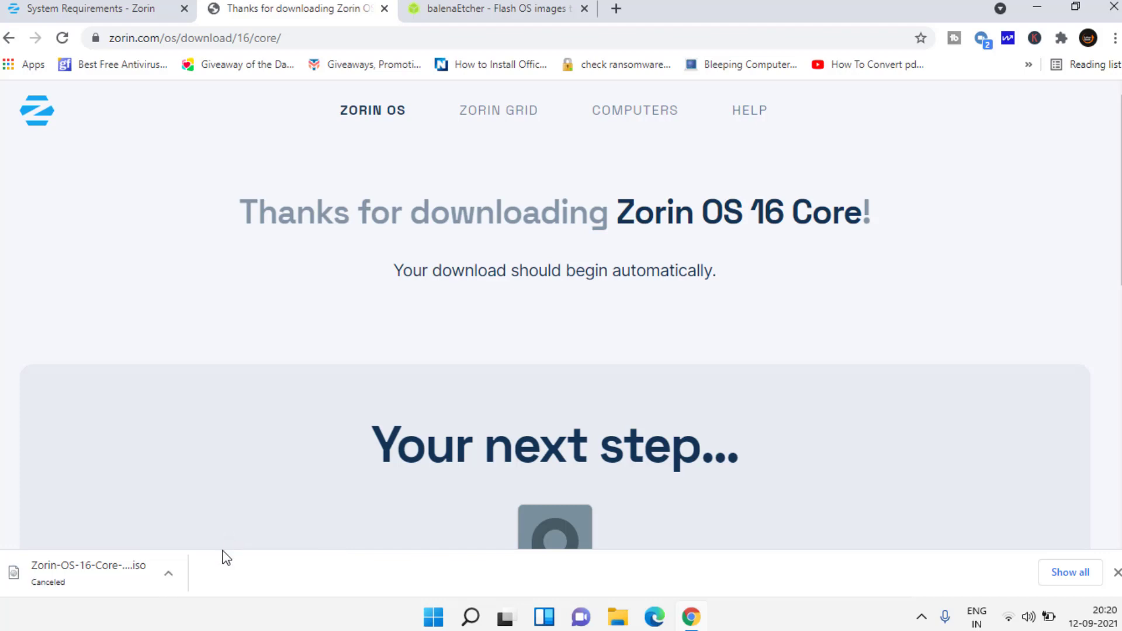
# Select the already-downloaded Zorin OS ISO on the desktop and return to the thank-you page
pyautogui.click(1038, 7)
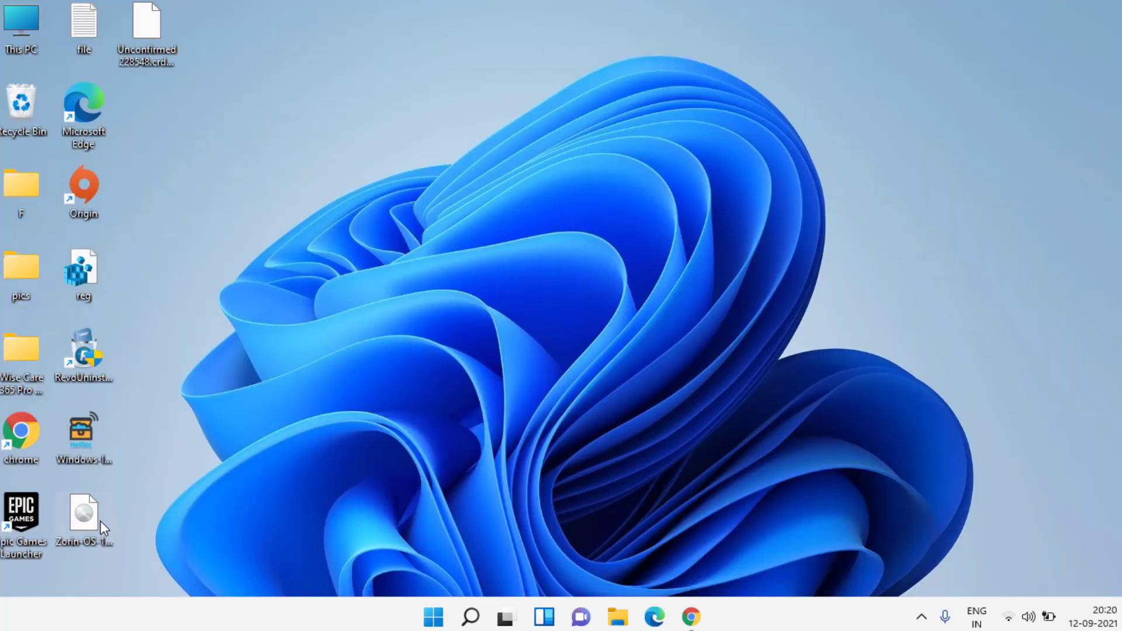
pyautogui.click(86, 512)
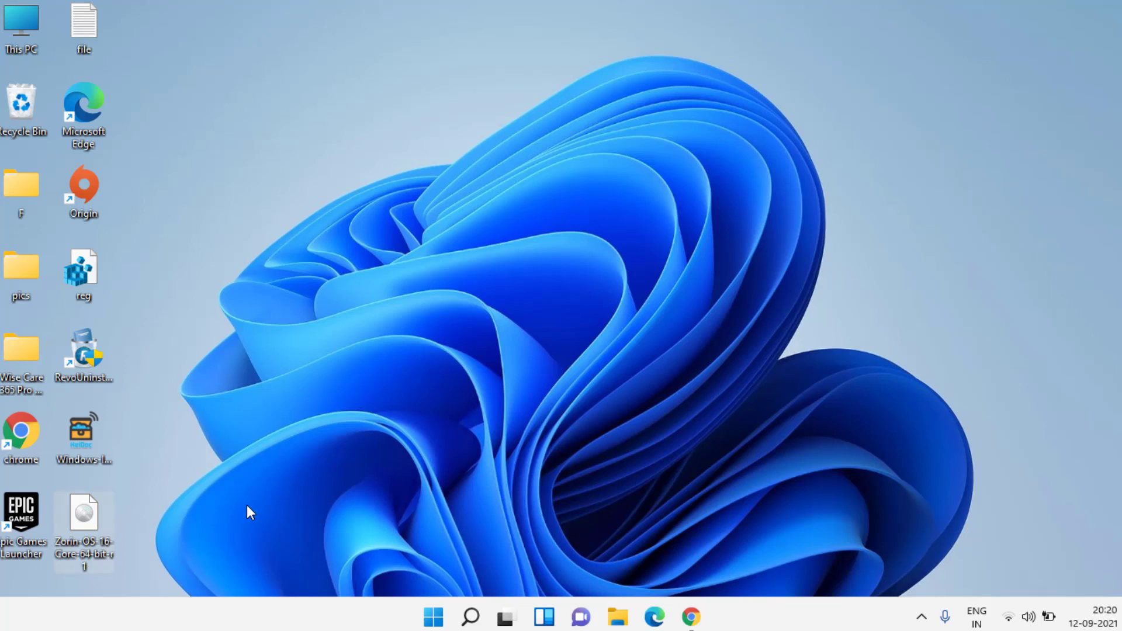
pyautogui.click(691, 621)
pyautogui.scroll(-3, 501, 372)
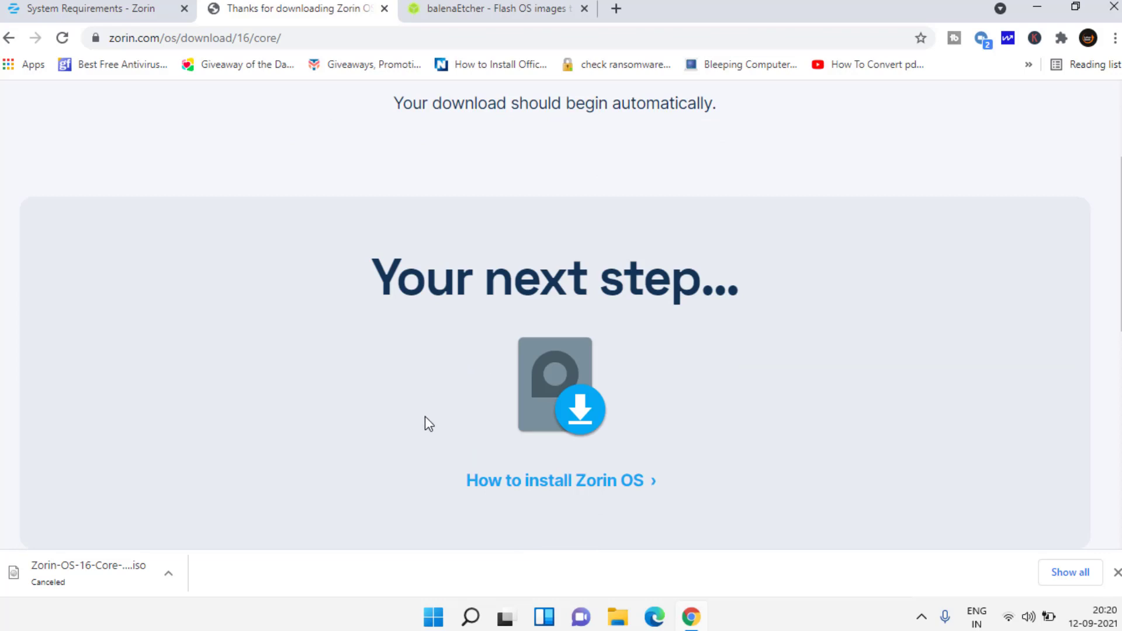
# Download and save the balenaEtcher setup for Windows (x86|x64) from balena.io
pyautogui.click(479, 7)
pyautogui.scroll(4, 537, 334)
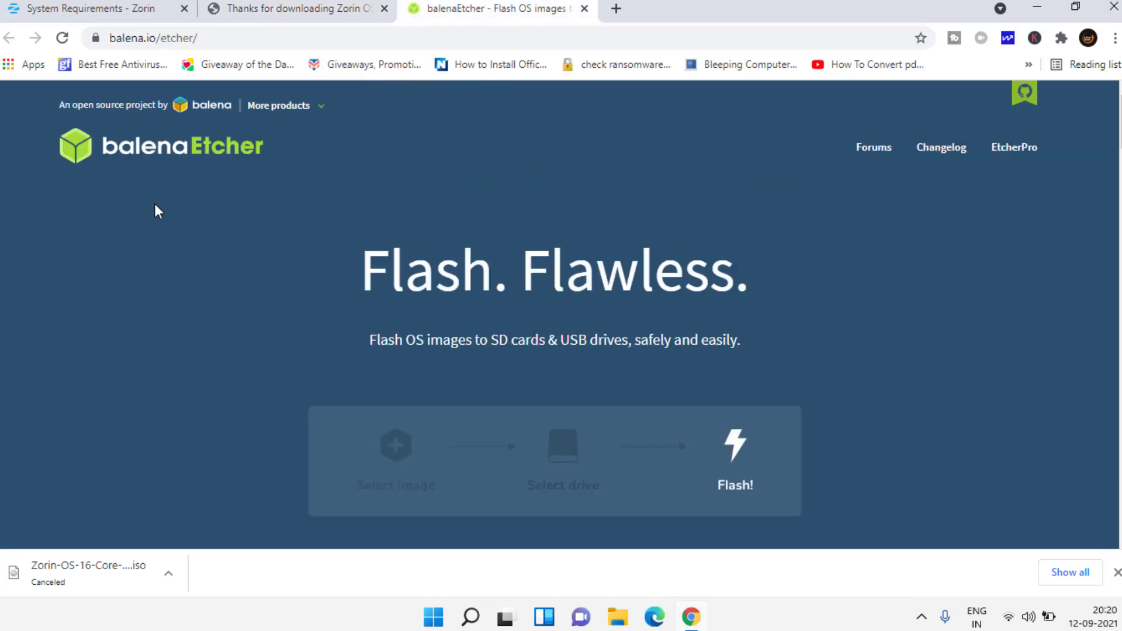
pyautogui.scroll(-3, 158, 212)
pyautogui.moveTo(351, 109); pyautogui.dragTo(771, 126)
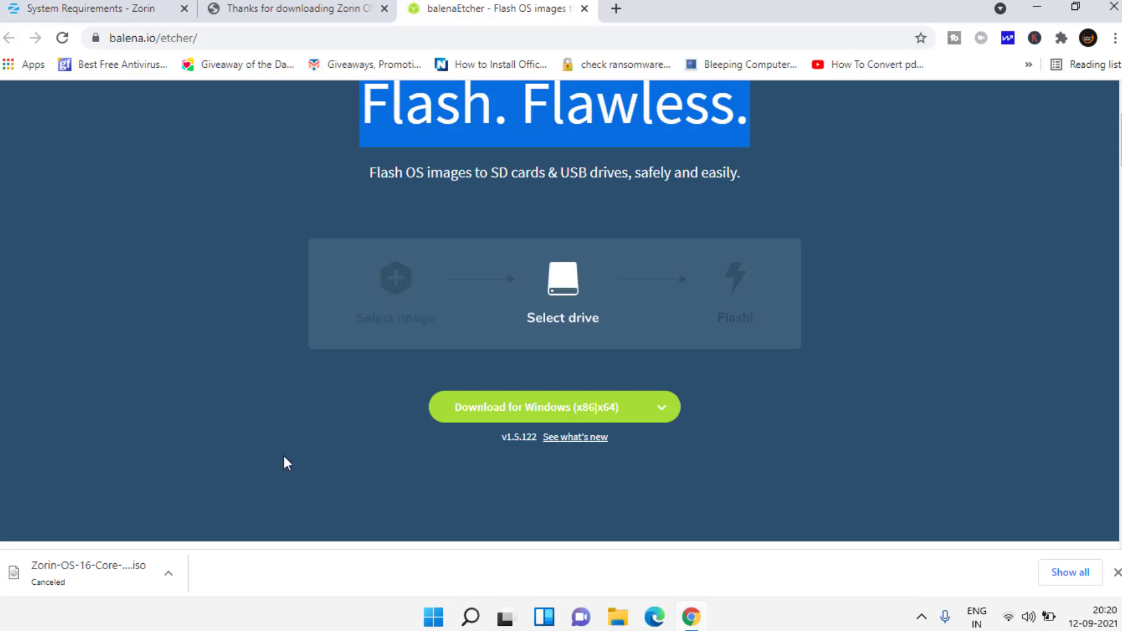
pyautogui.click(551, 418)
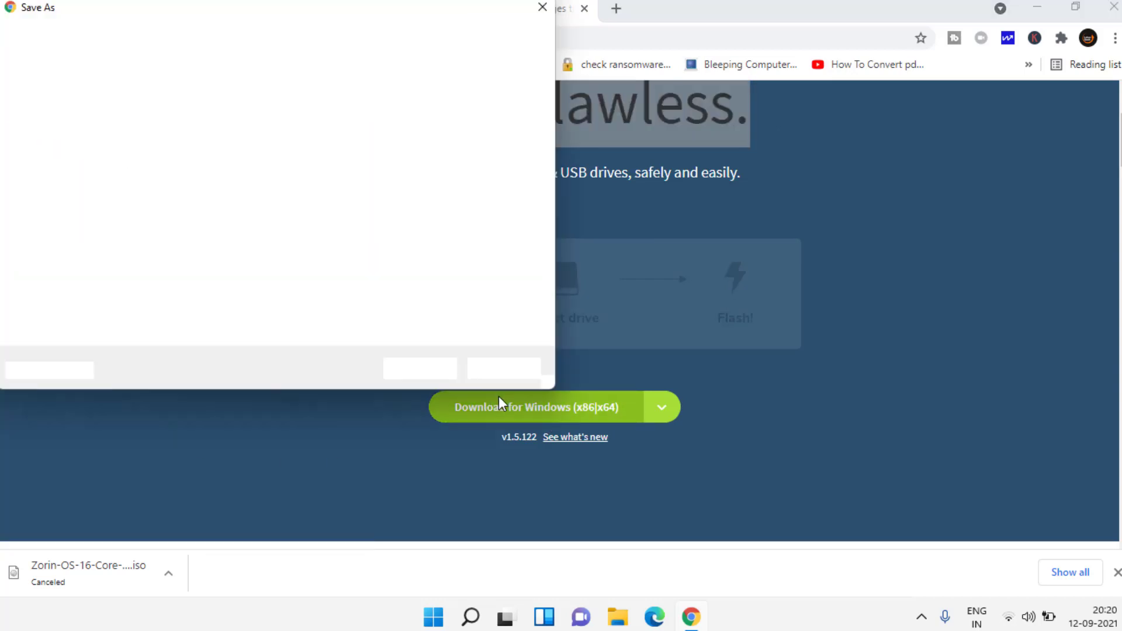
pyautogui.click(409, 369)
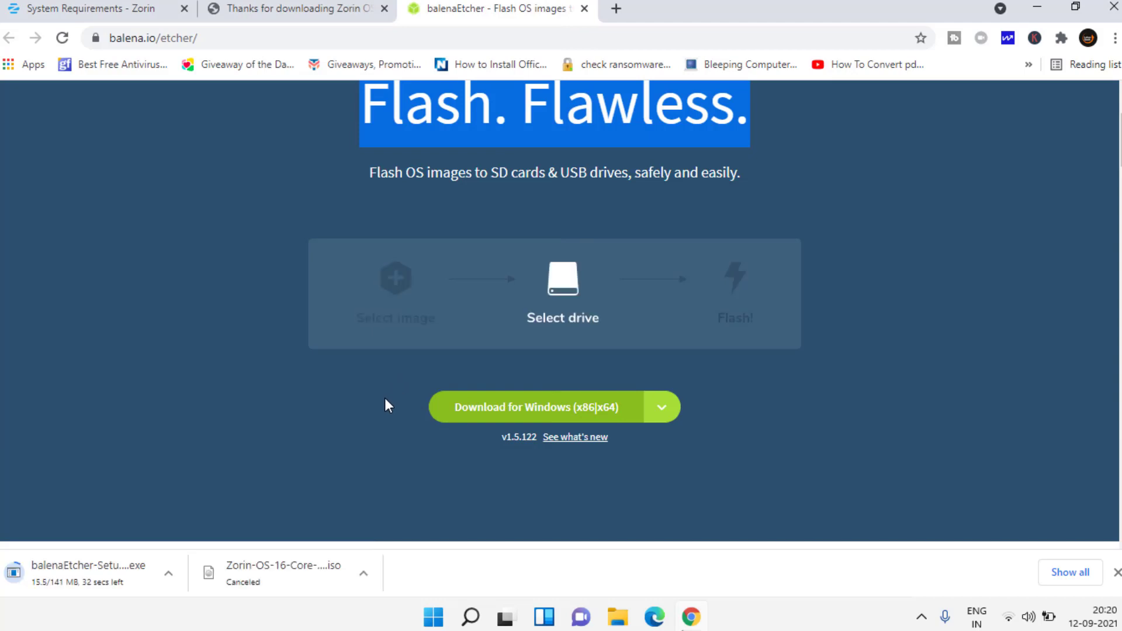
# Run the balenaEtcher installer from the desktop and accept its licence agreement
pyautogui.click(1038, 8)
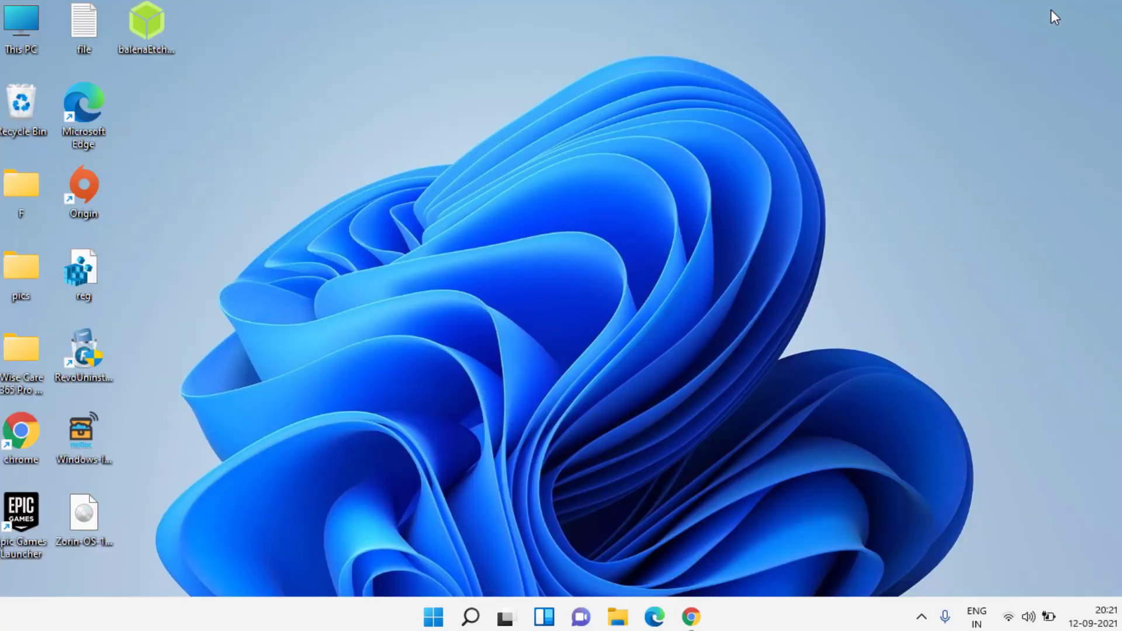
pyautogui.doubleClick(148, 27)
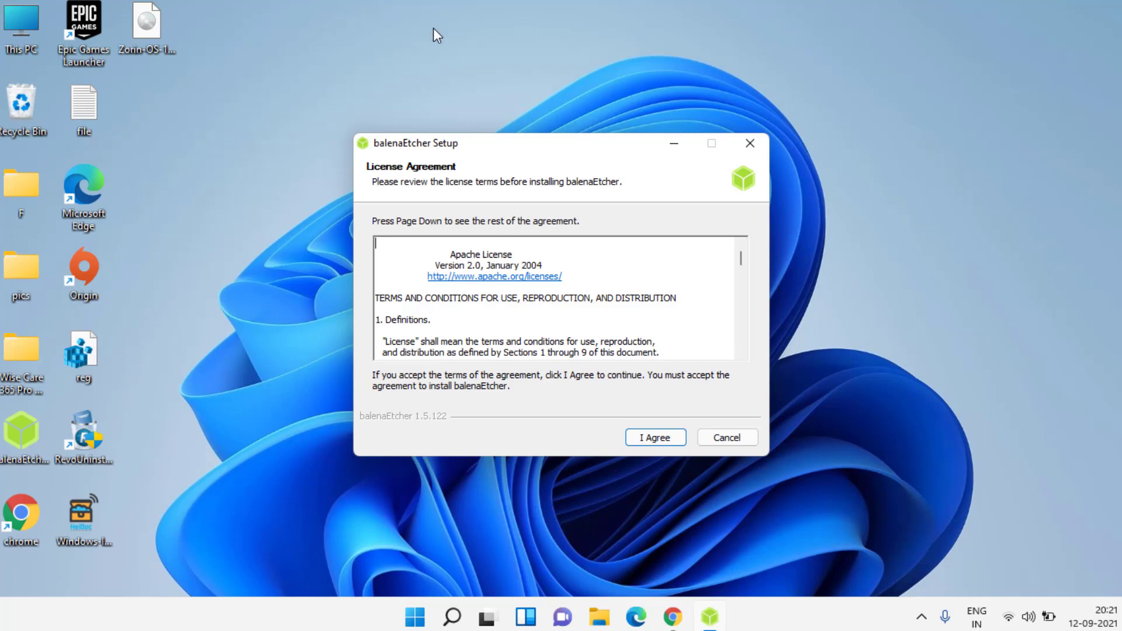
pyautogui.click(654, 440)
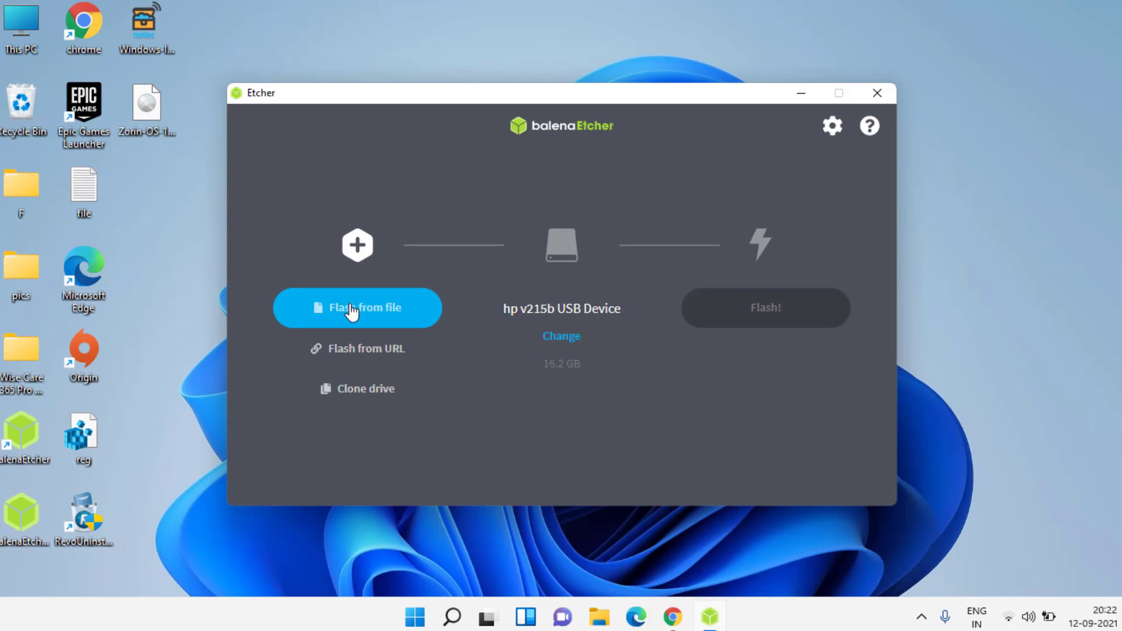
# Load Zorin-OS-16-Core-64-bit-r1 from the Desktop as the image to flash
pyautogui.click(372, 315)
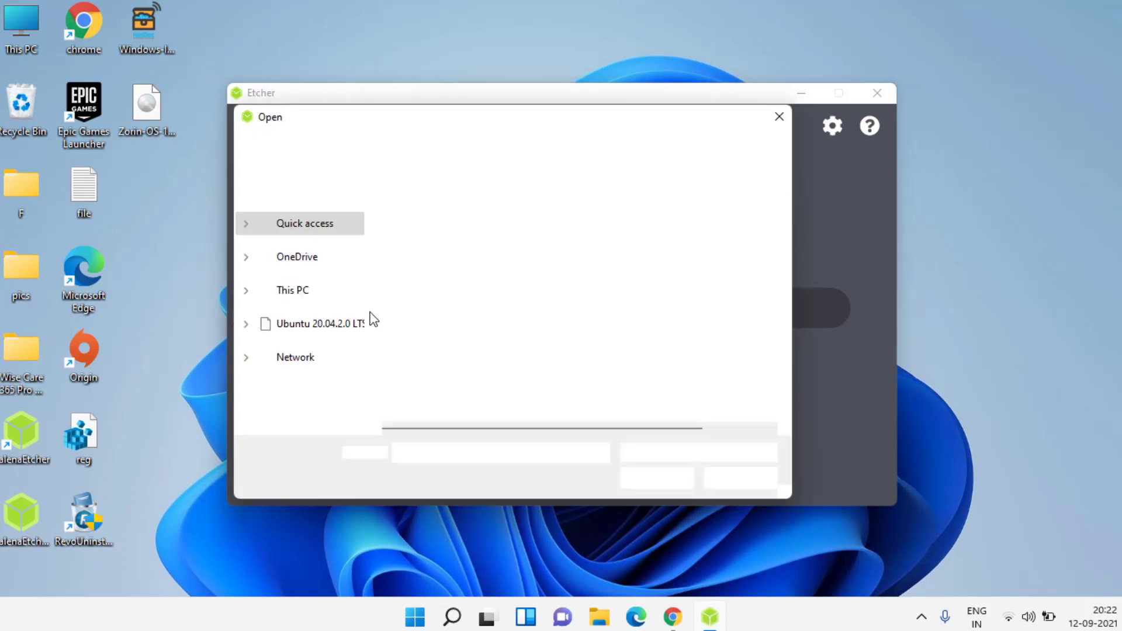
pyautogui.click(302, 253)
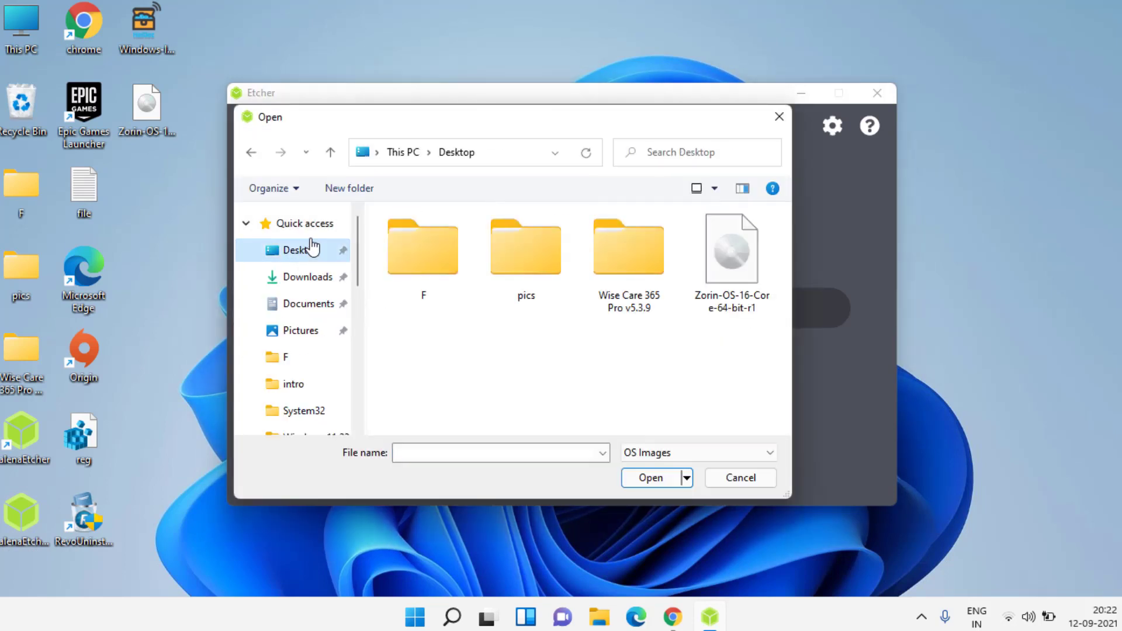
pyautogui.click(748, 270)
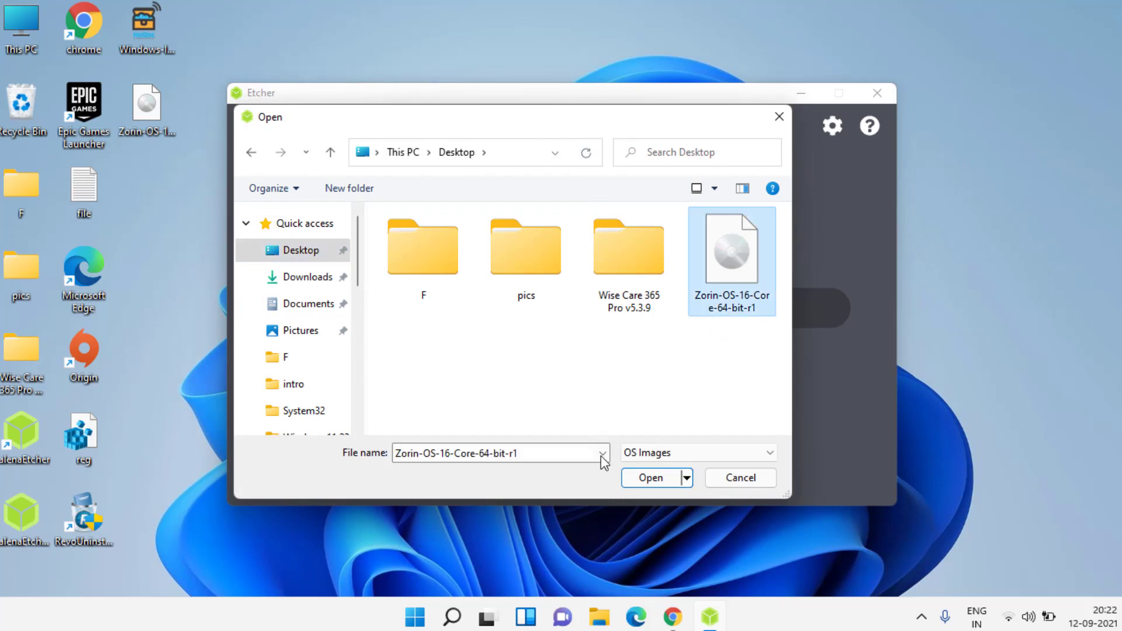
pyautogui.click(651, 479)
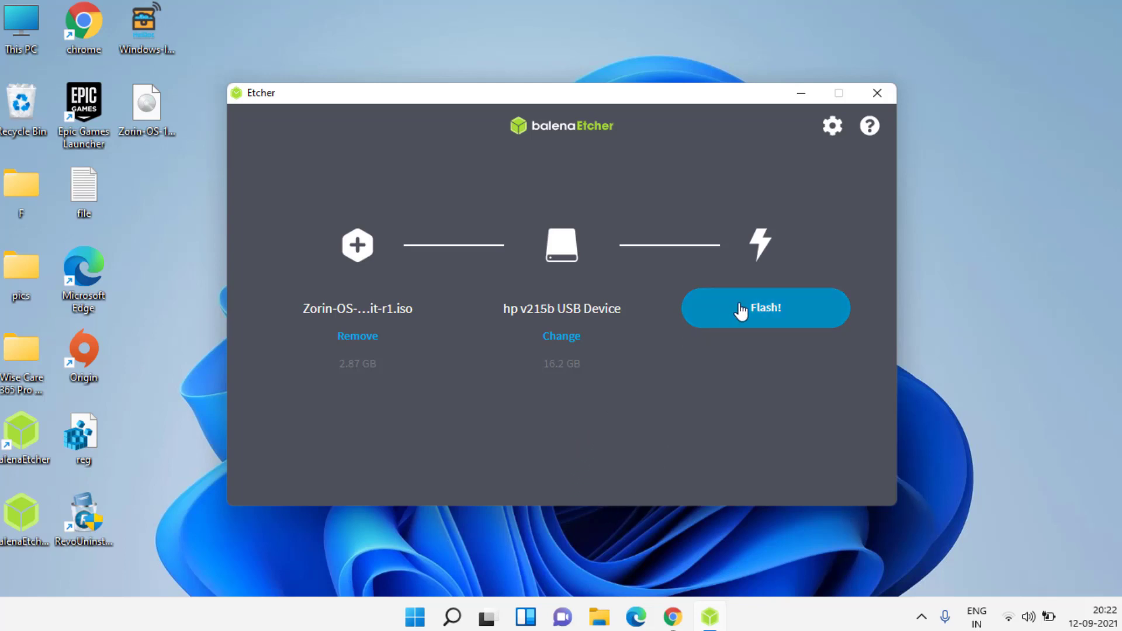
# Flash the Zorin image to the hp v215b USB drive and close Etcher once complete
pyautogui.click(764, 309)
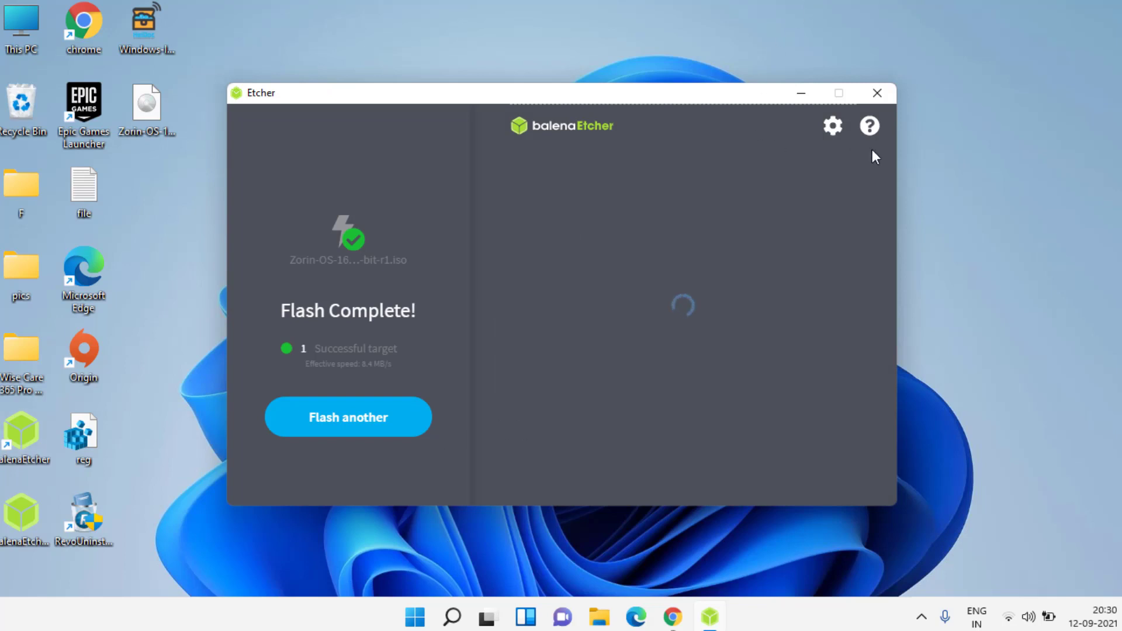
pyautogui.click(877, 93)
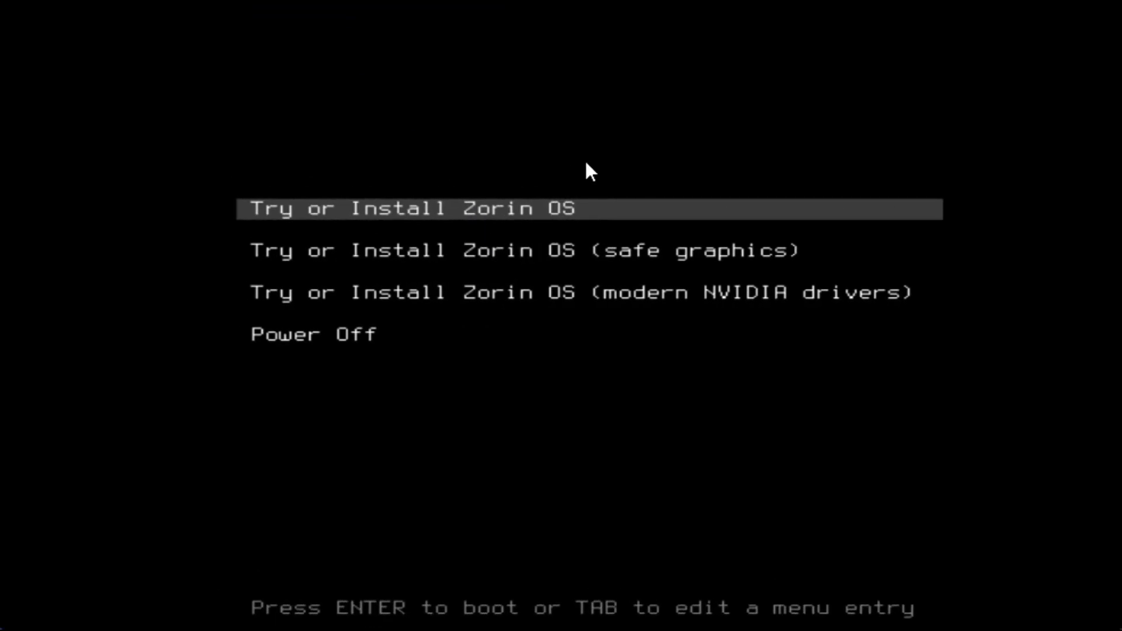
# Select the 'Try or Install Zorin OS (modern NVIDIA drivers)' boot entry in GRUB
pyautogui.press('Down')
pyautogui.press('Down')
pyautogui.press('Down')
pyautogui.press('Up')
pyautogui.press('Up')
pyautogui.press('Up')
pyautogui.press('Down')
pyautogui.press('Down')
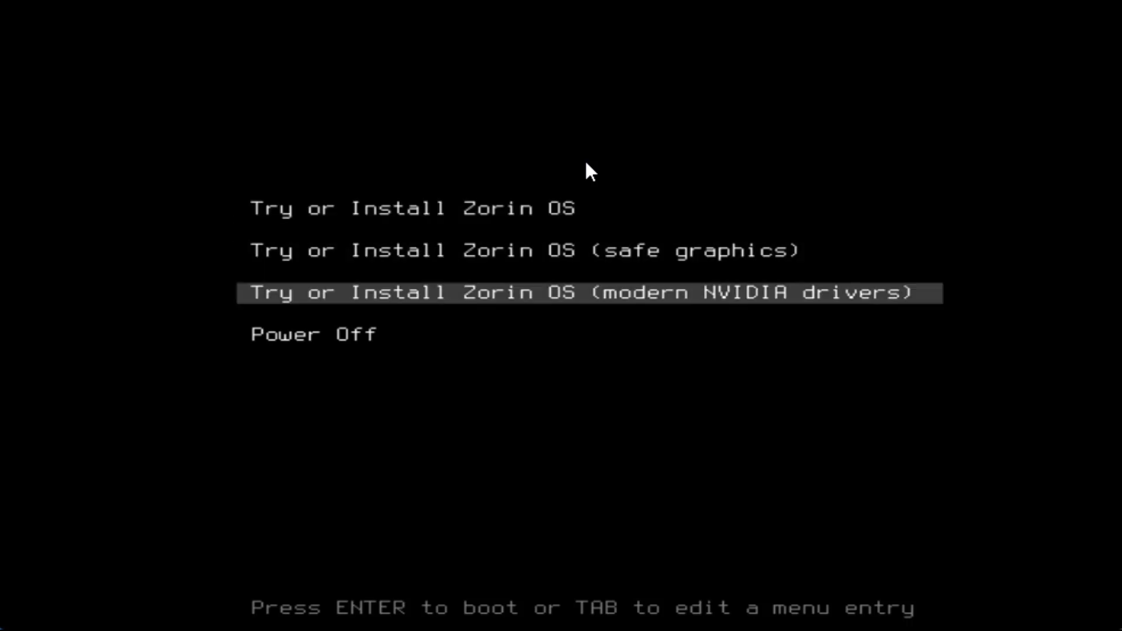
pyautogui.press('Down')
pyautogui.press('Up')
pyautogui.press('Up')
pyautogui.press('Up')
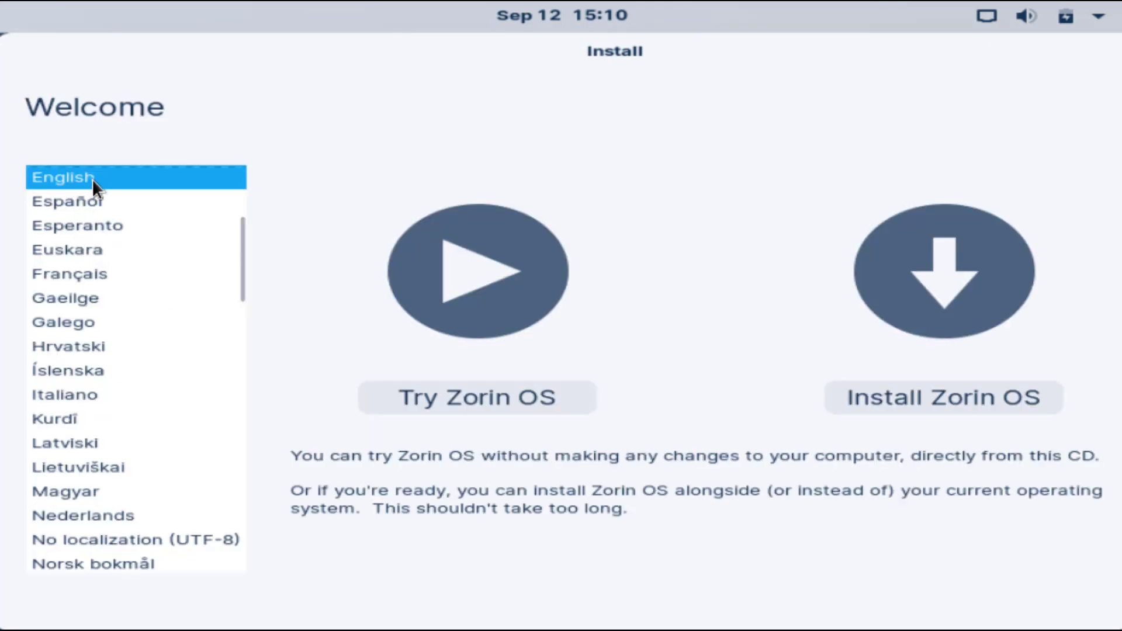
# Install Zorin OS with the English (US) keyboard and update downloads and third-party software off
pyautogui.click(953, 404)
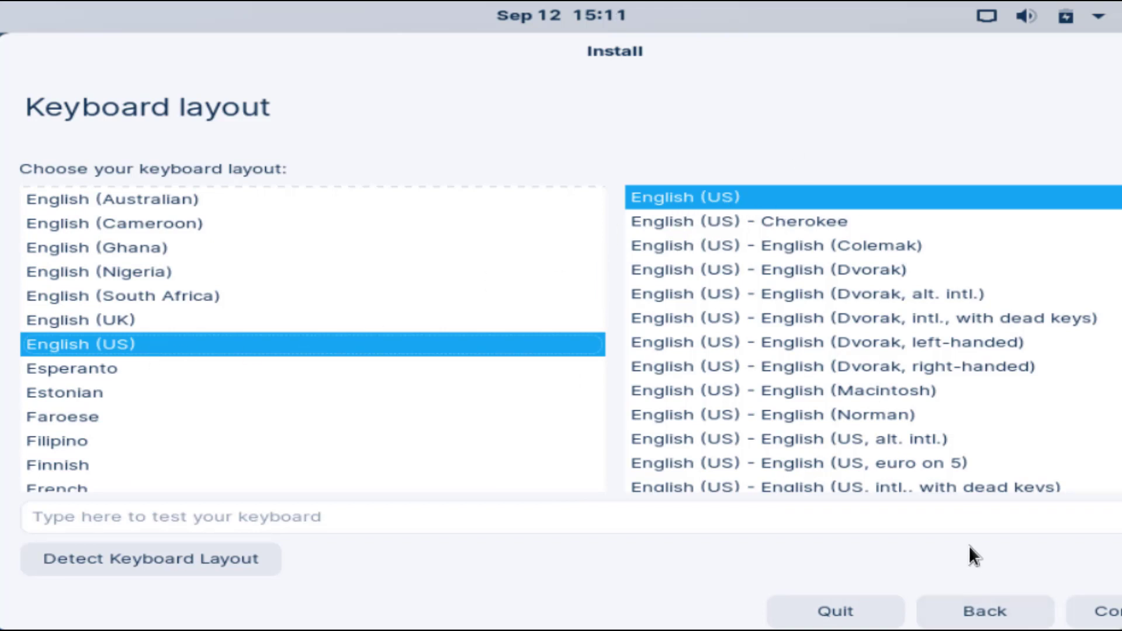
pyautogui.click(1097, 617)
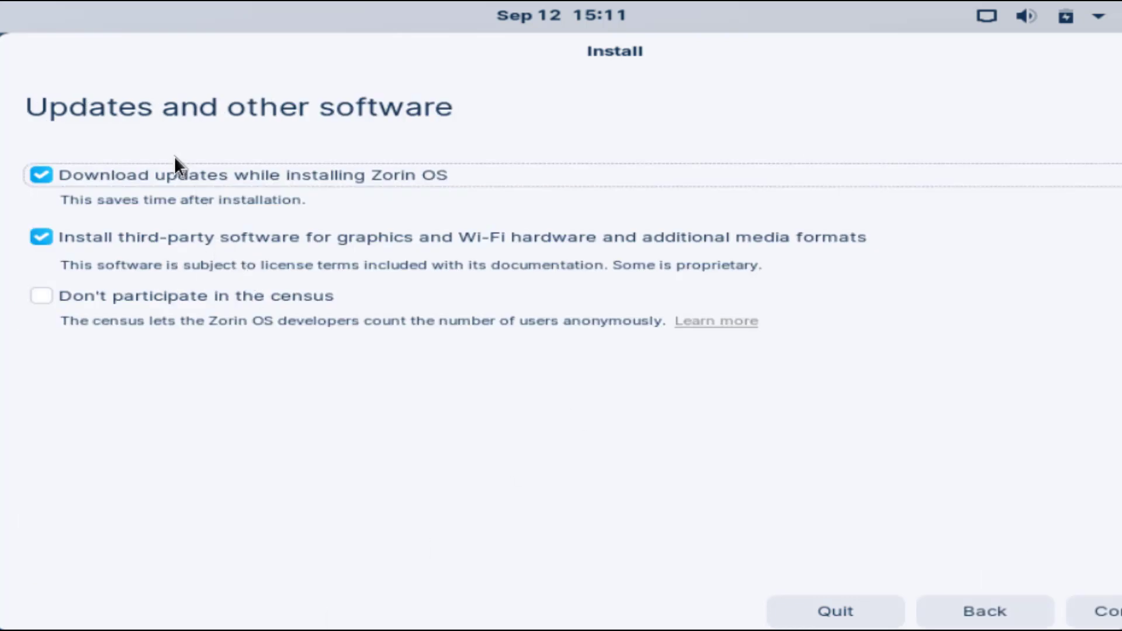
pyautogui.click(40, 178)
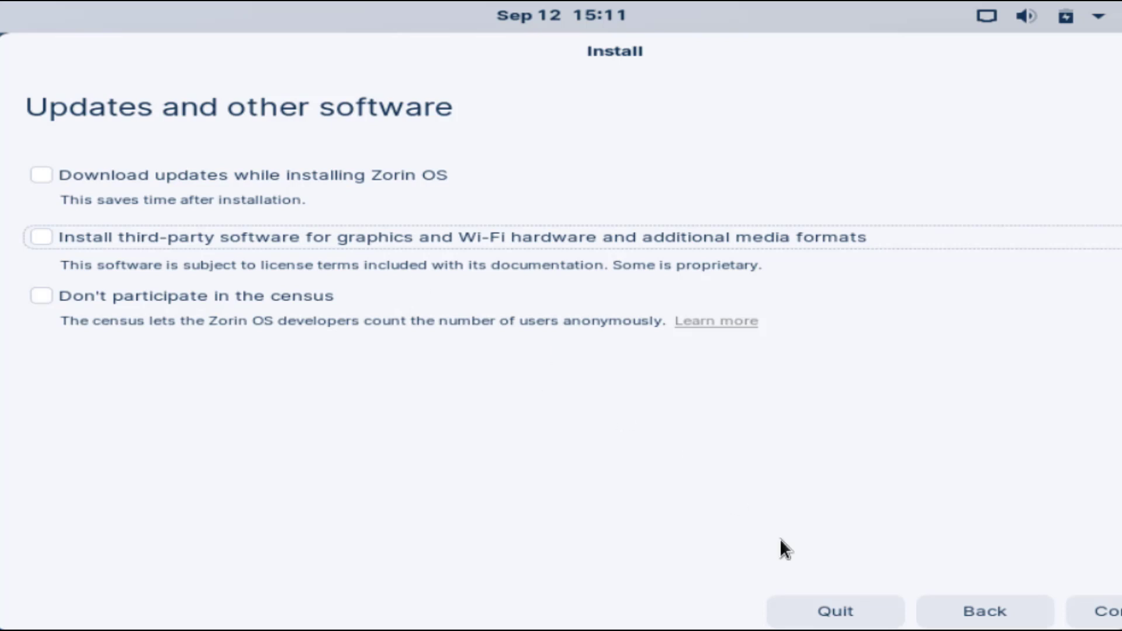
pyautogui.click(1097, 612)
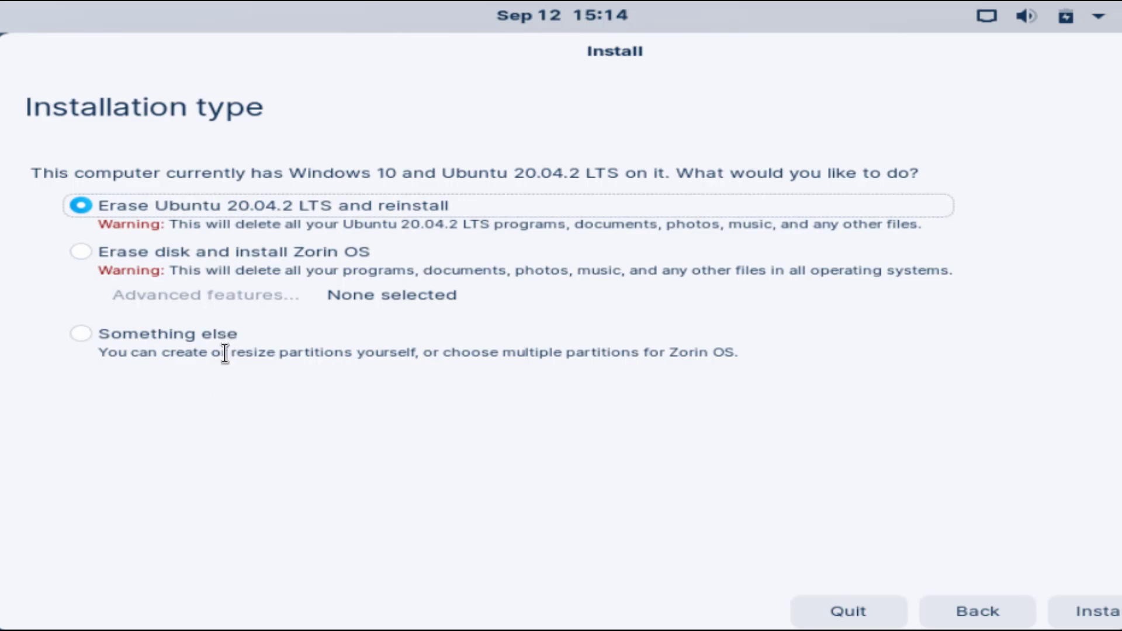
# Choose 'Erase disk and install Zorin OS' and confirm writing the changes to disk
pyautogui.click(81, 251)
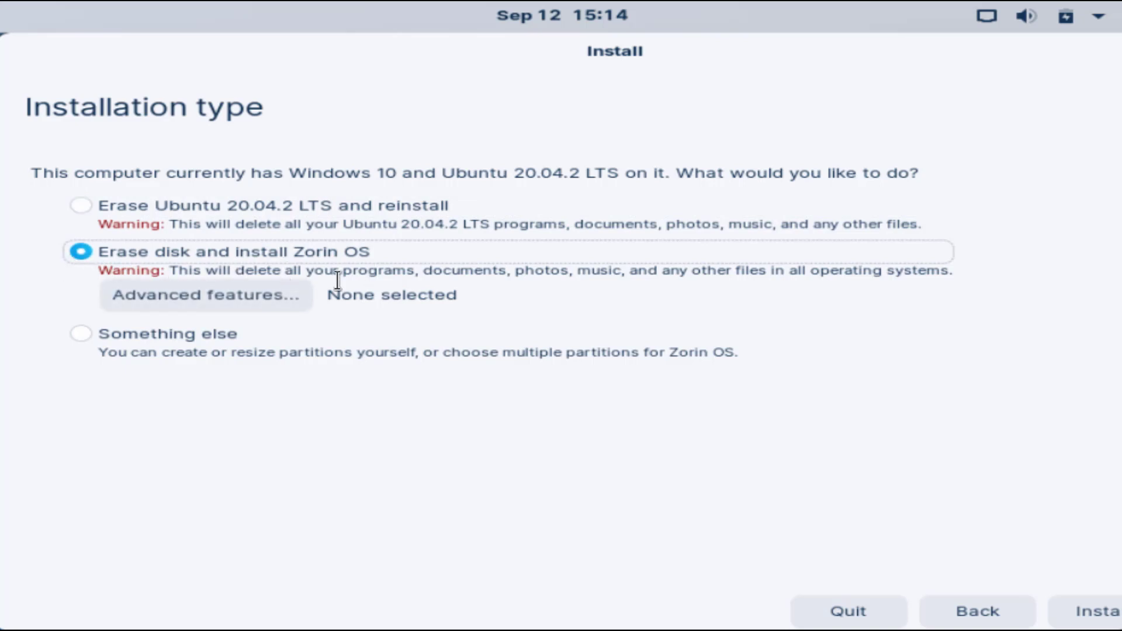
pyautogui.click(1082, 612)
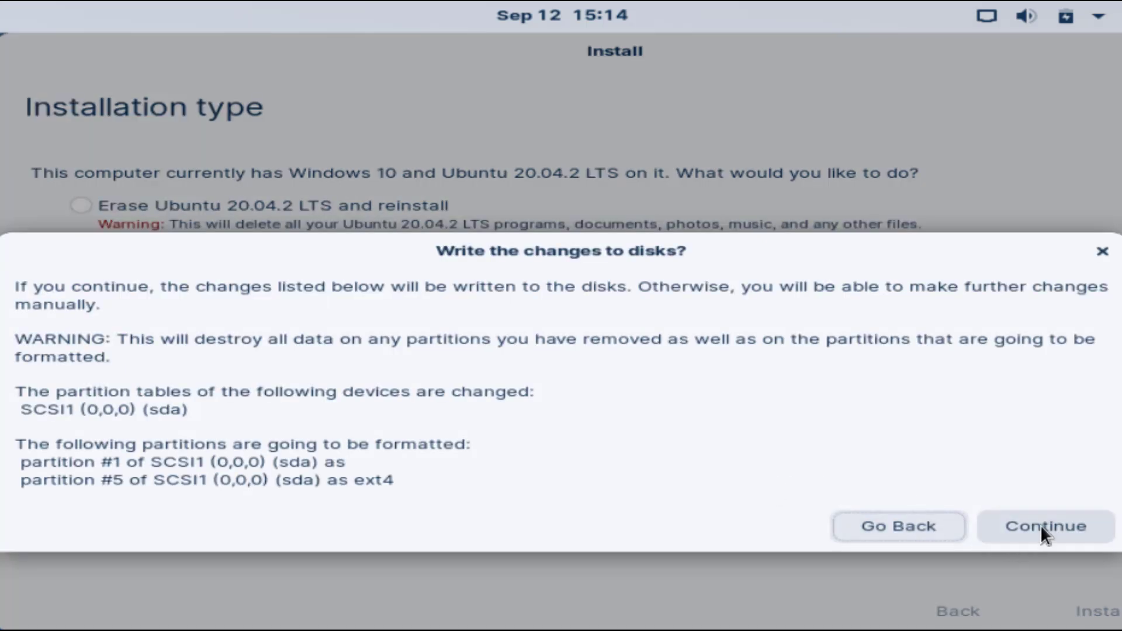
pyautogui.click(1042, 524)
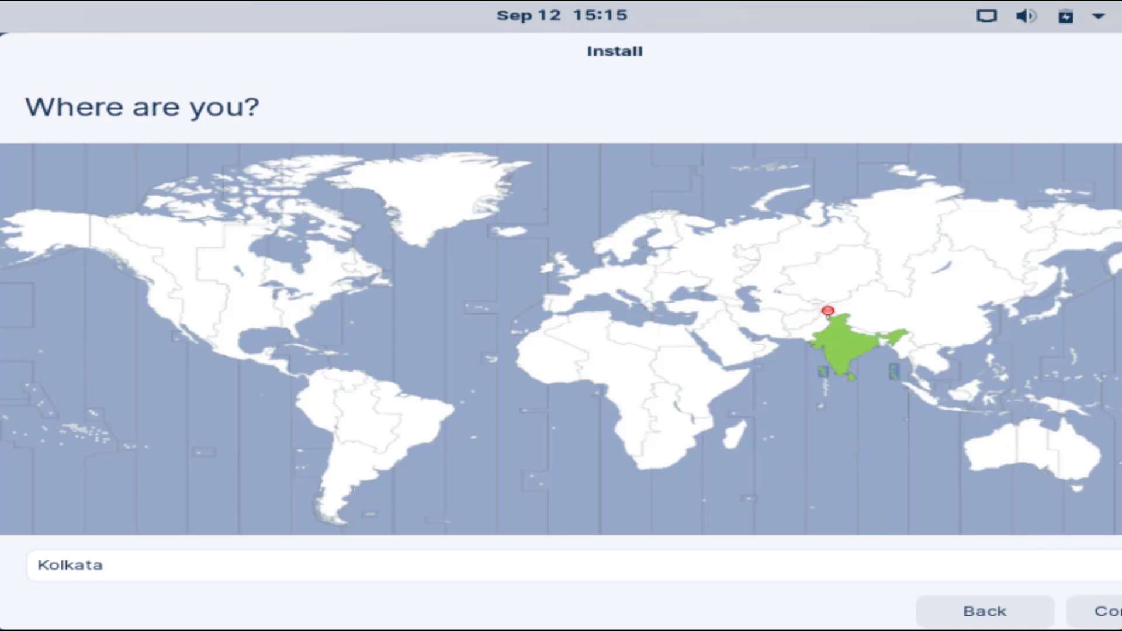
# Keep Kolkata as the location, enter your name, and set and confirm the account password
pyautogui.click(1104, 619)
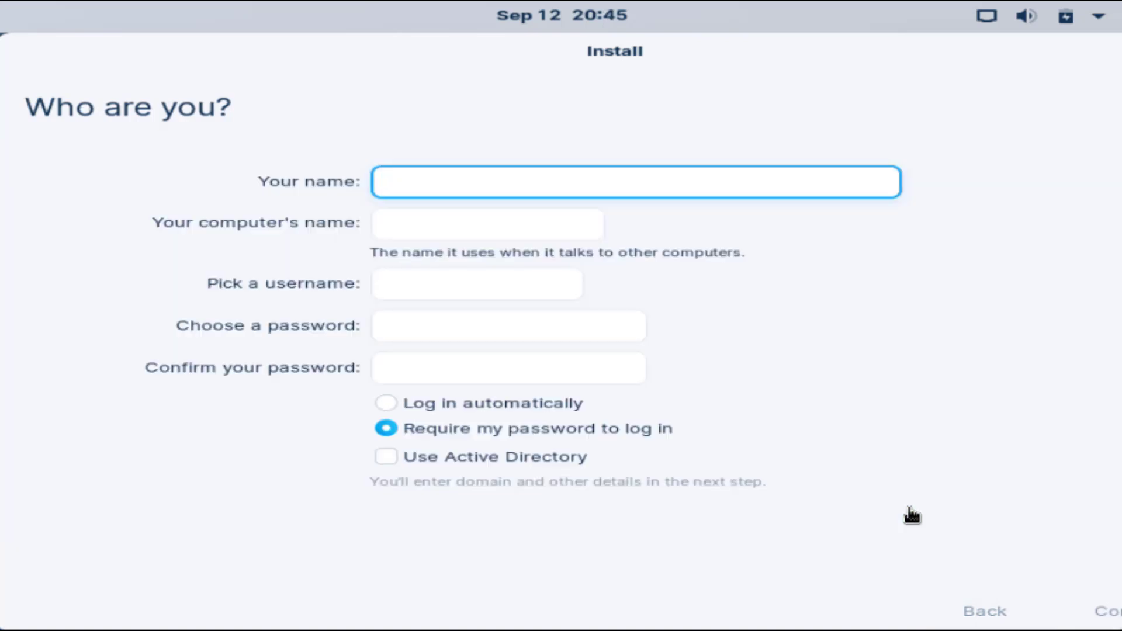
pyautogui.write('Lotusgeek')
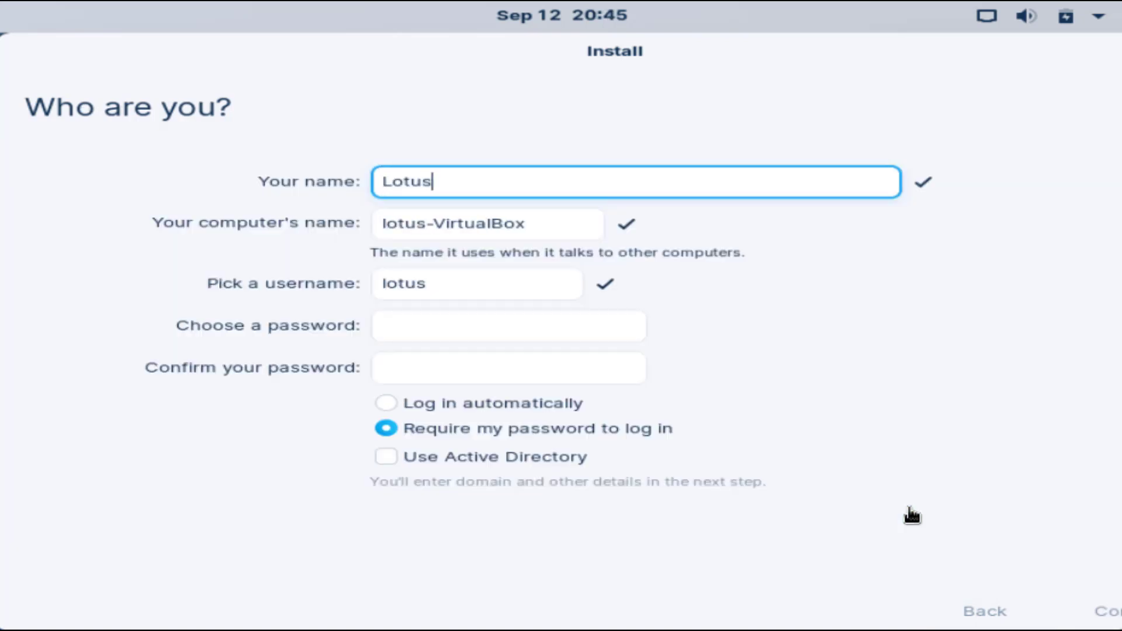
pyautogui.click(529, 323)
pyautogui.write('********')
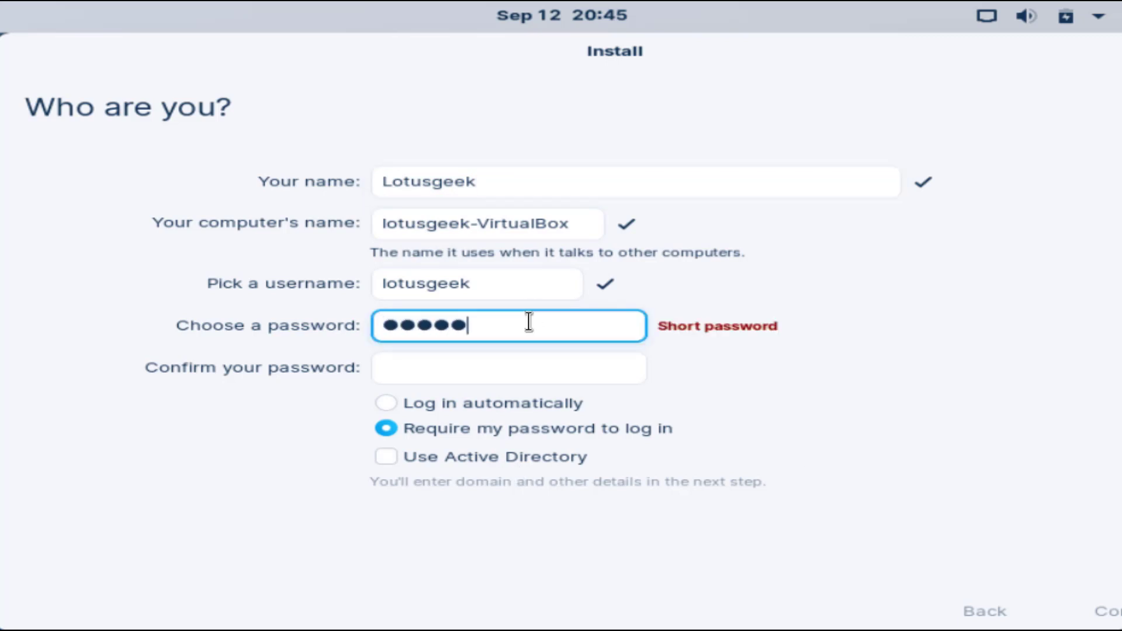
pyautogui.write('**')
pyautogui.press('Tab')
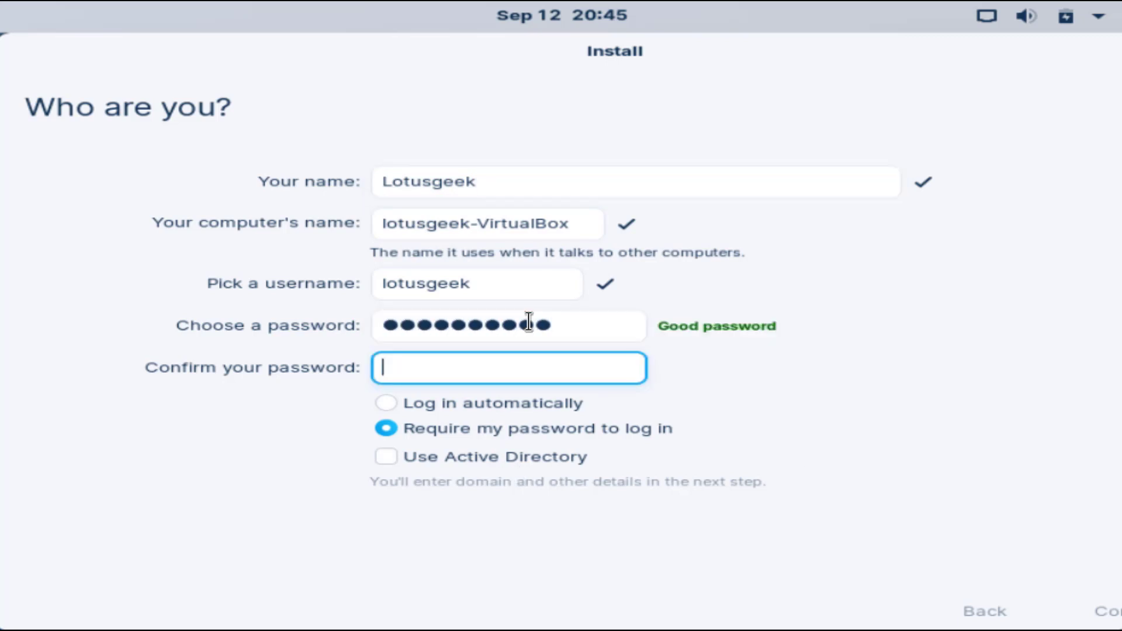
pyautogui.write('**********')
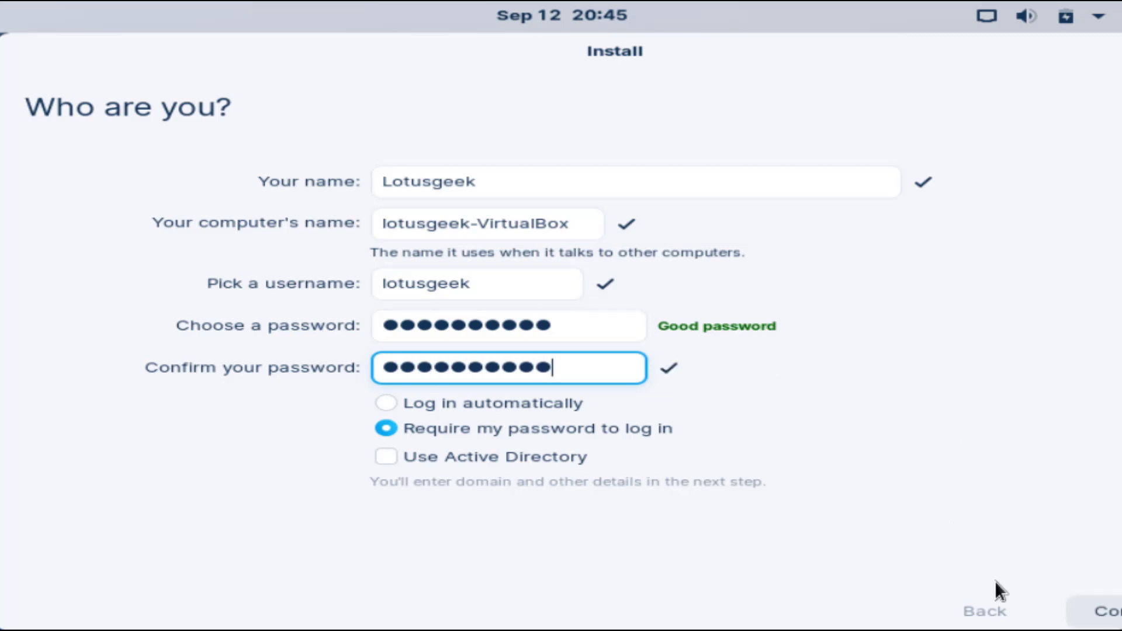
pyautogui.click(1105, 613)
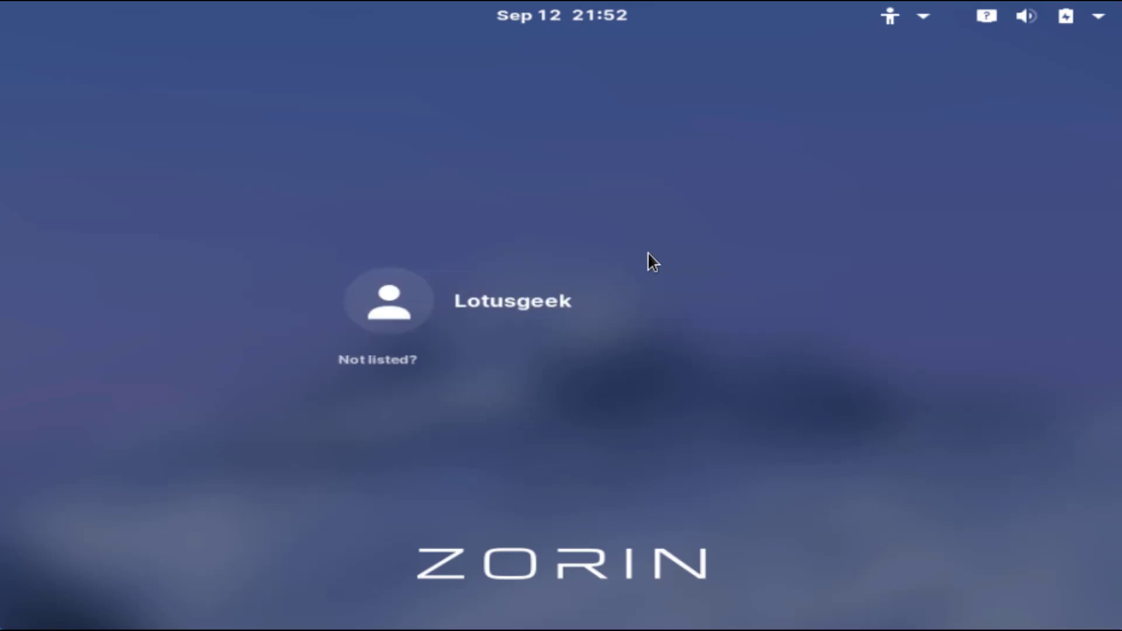
# Log in to the new user account with its password
pyautogui.click(491, 310)
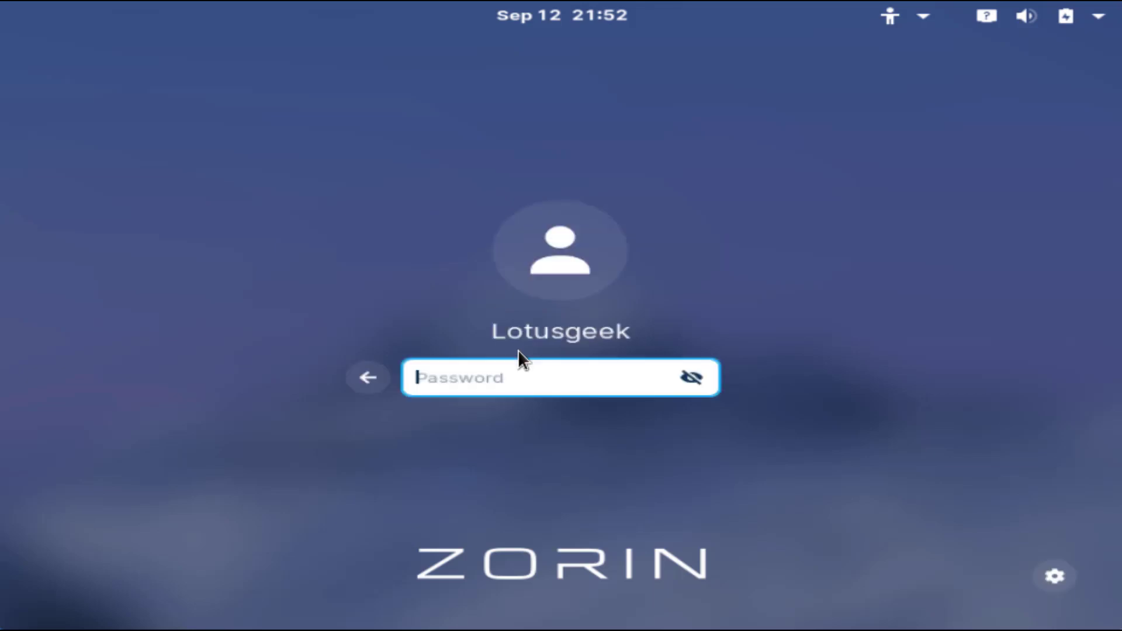
pyautogui.write('••')
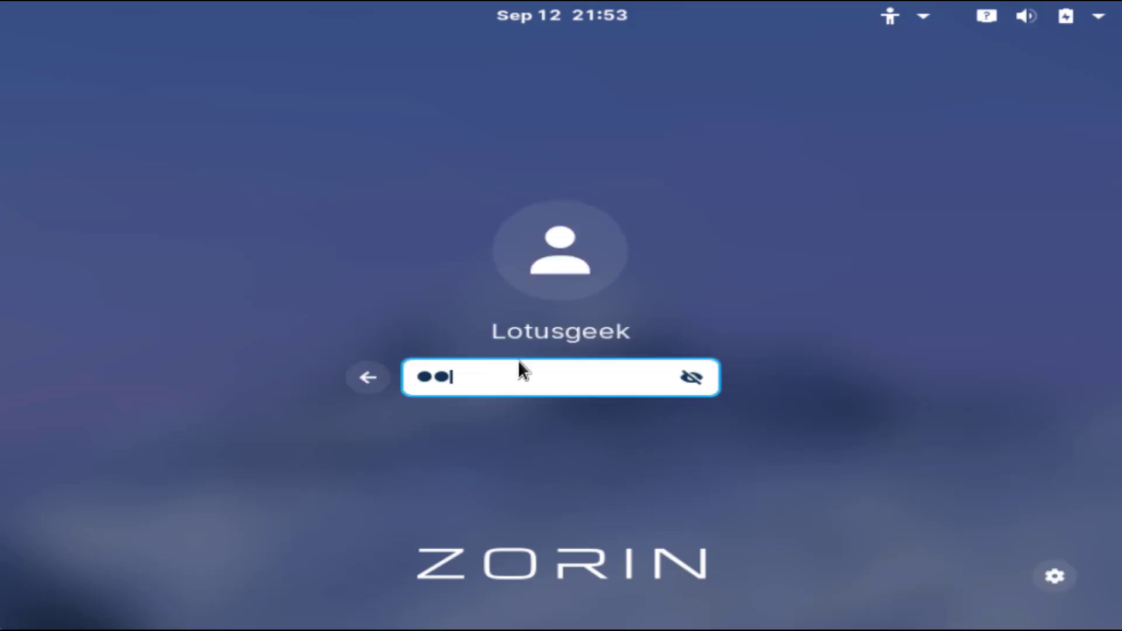
pyautogui.write('••••••••')
pyautogui.press('Return')
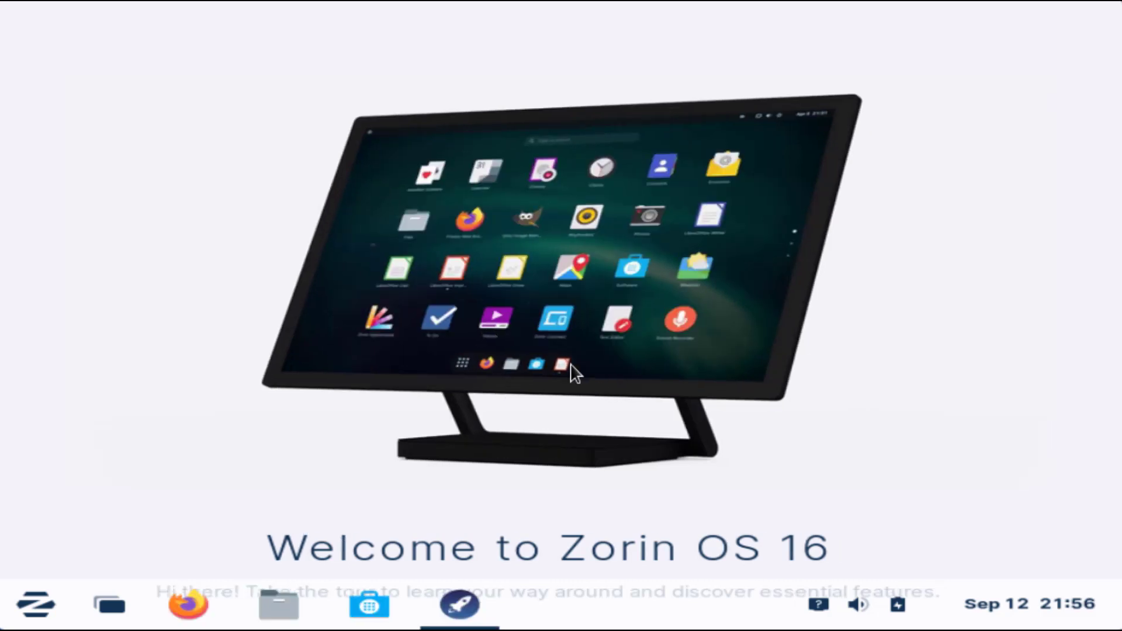
# Hide the Welcome tour and browse the Accessories and Games categories in the applications menu
pyautogui.click(465, 604)
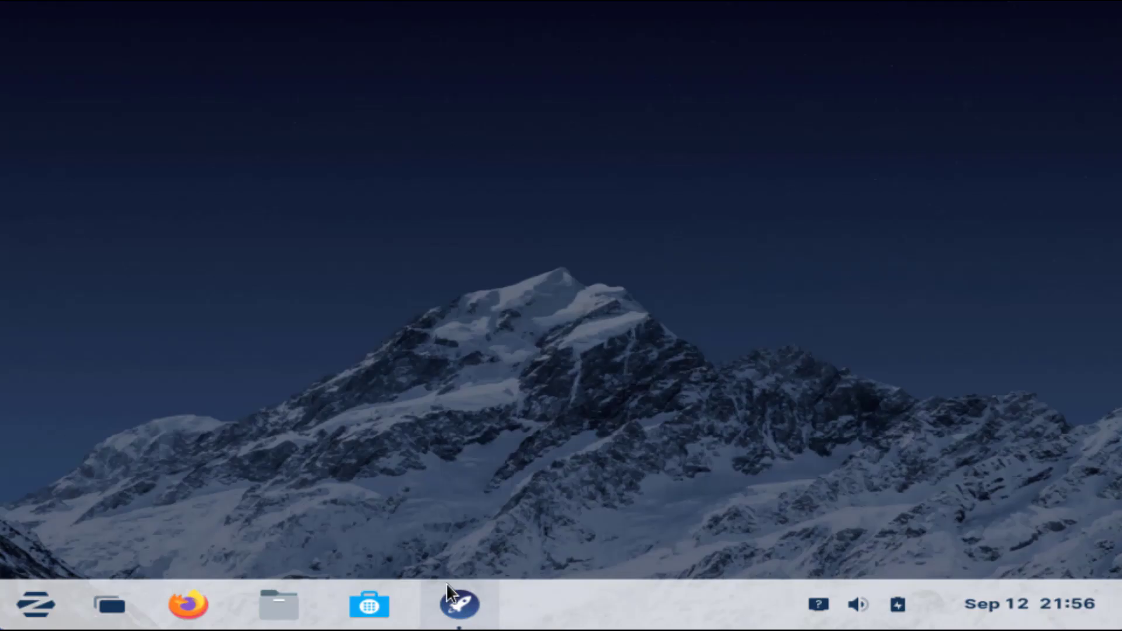
pyautogui.click(39, 610)
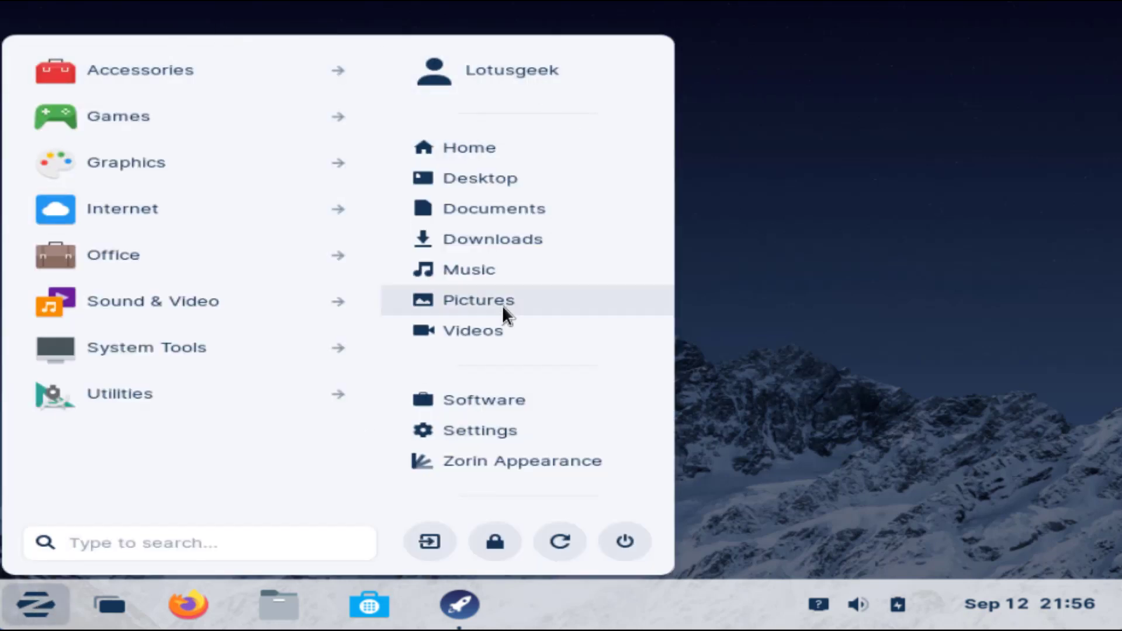
pyautogui.click(180, 75)
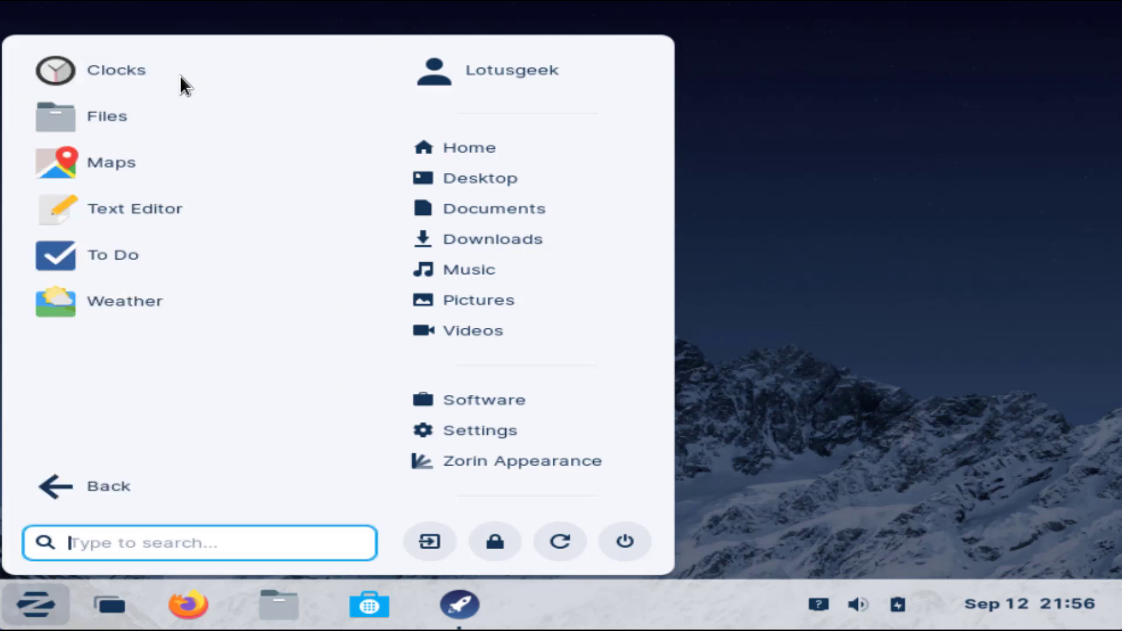
pyautogui.click(113, 484)
pyautogui.click(142, 120)
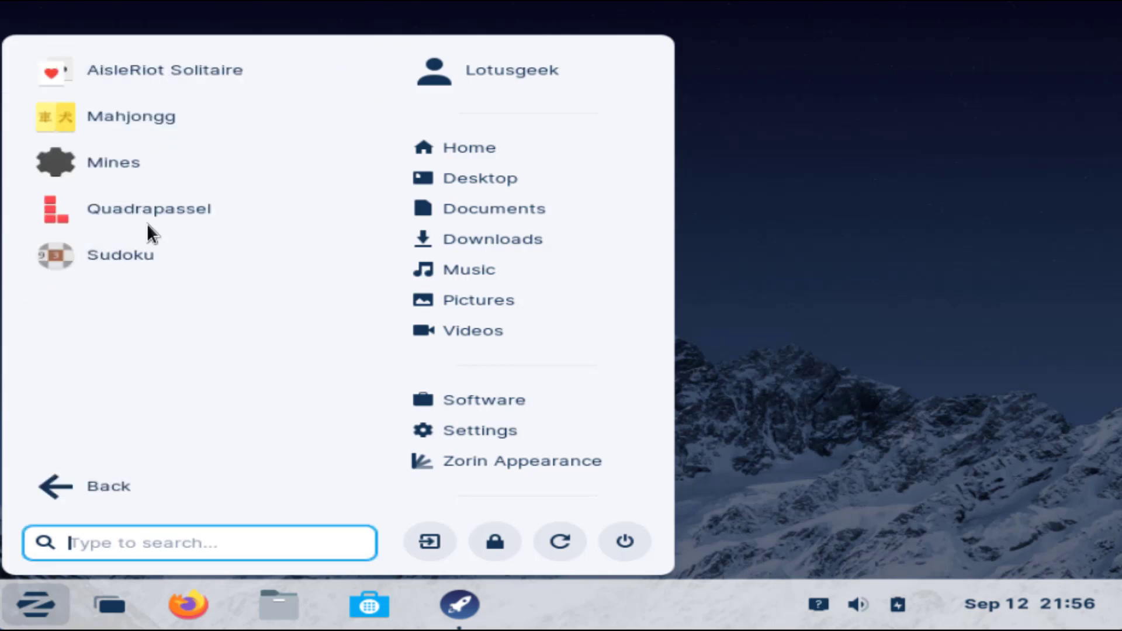
pyautogui.click(111, 484)
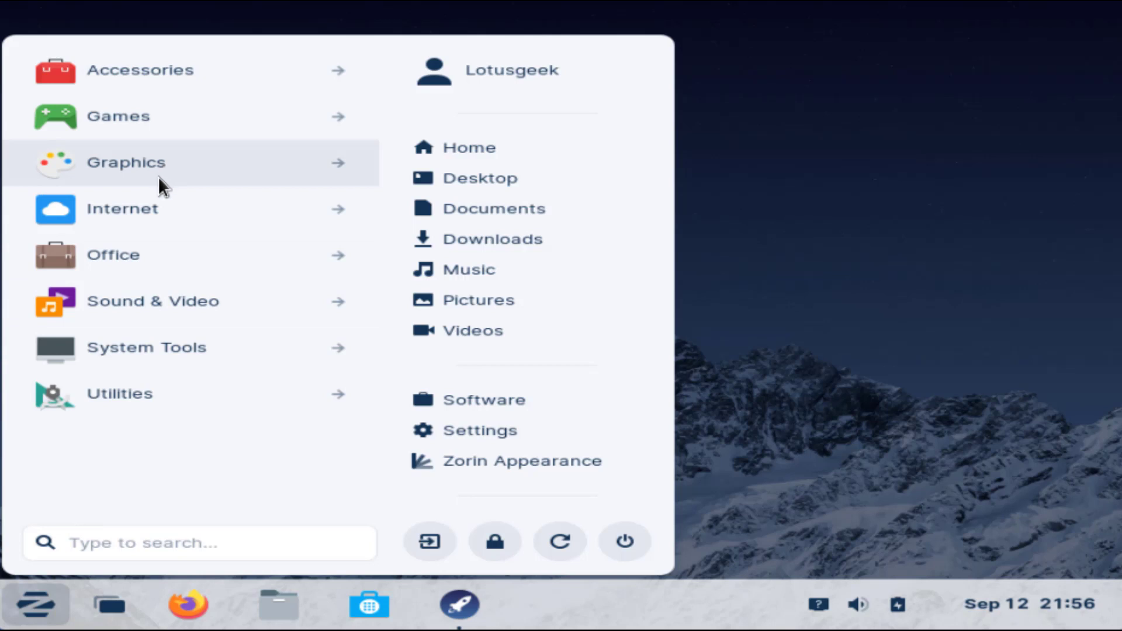
# Browse the Office, System Tools and Utilities app categories, returning to the category list
pyautogui.click(120, 255)
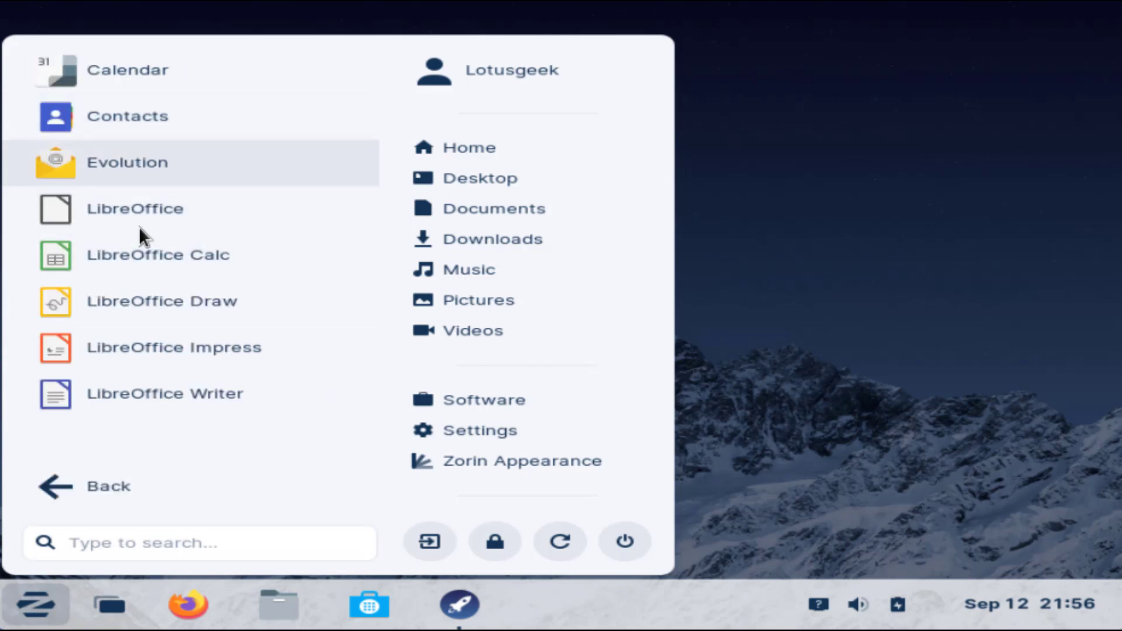
pyautogui.click(103, 500)
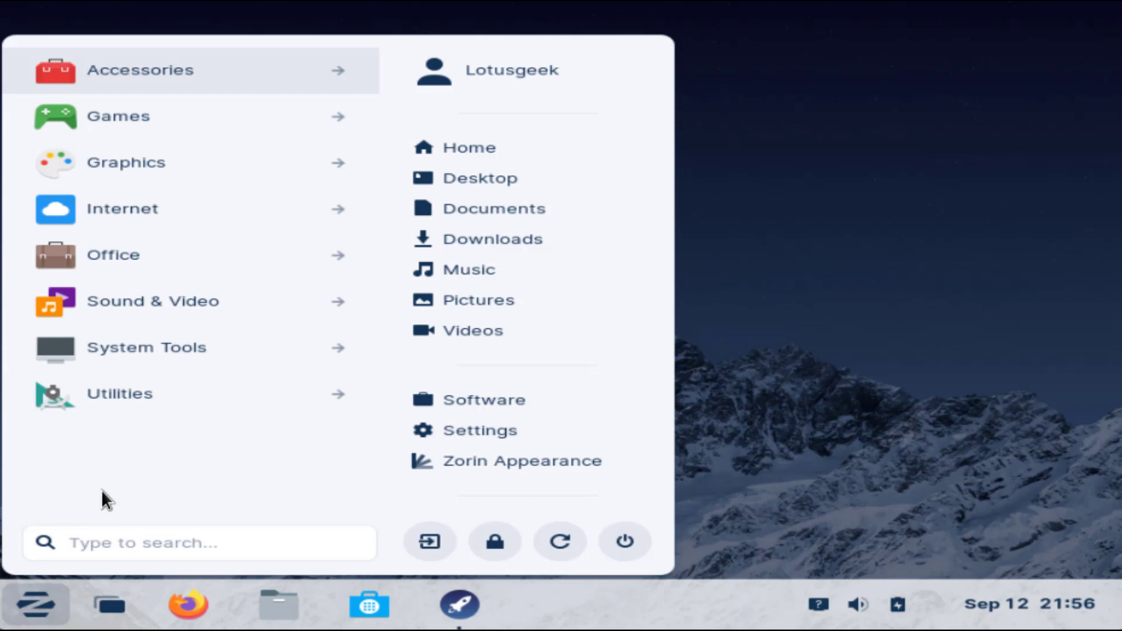
pyautogui.click(175, 348)
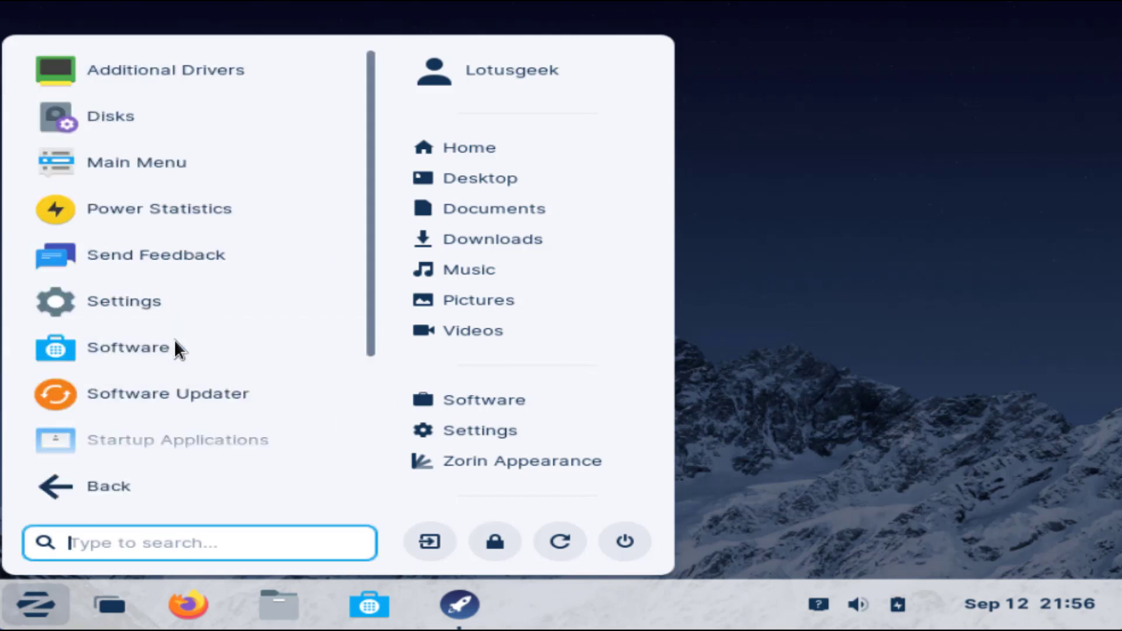
pyautogui.scroll(-2, 172, 397)
pyautogui.click(94, 486)
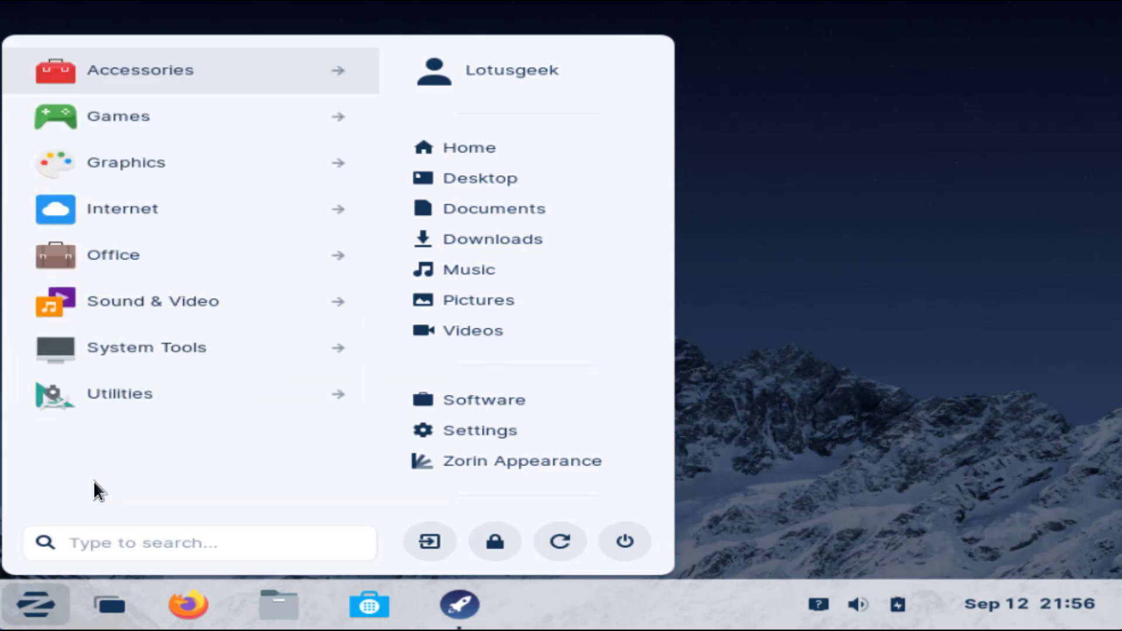
pyautogui.click(193, 391)
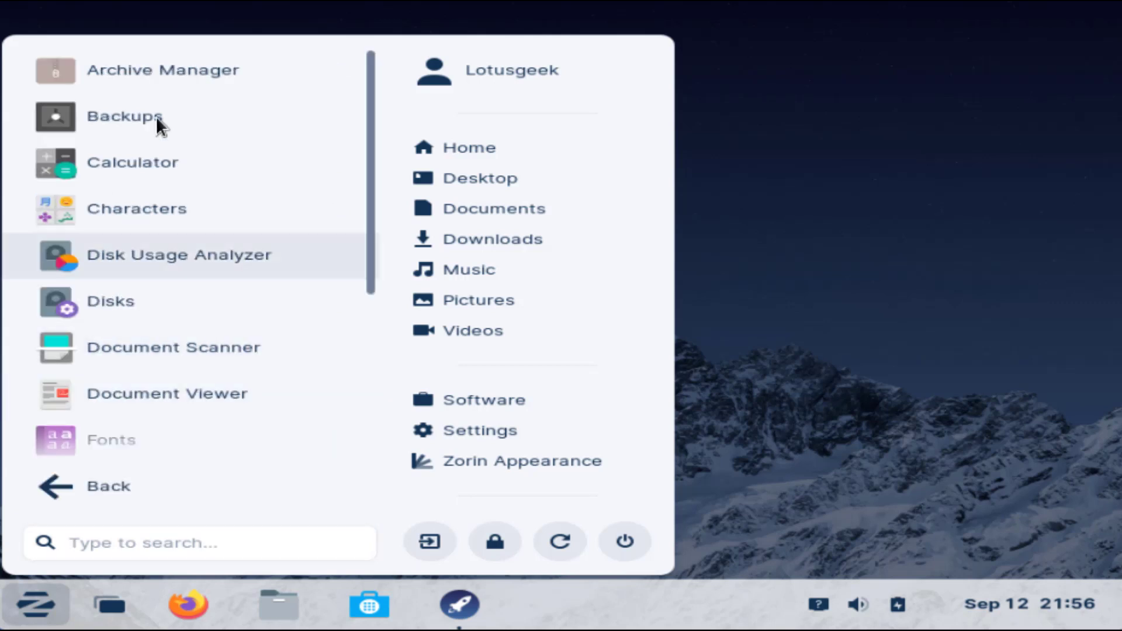
pyautogui.click(76, 486)
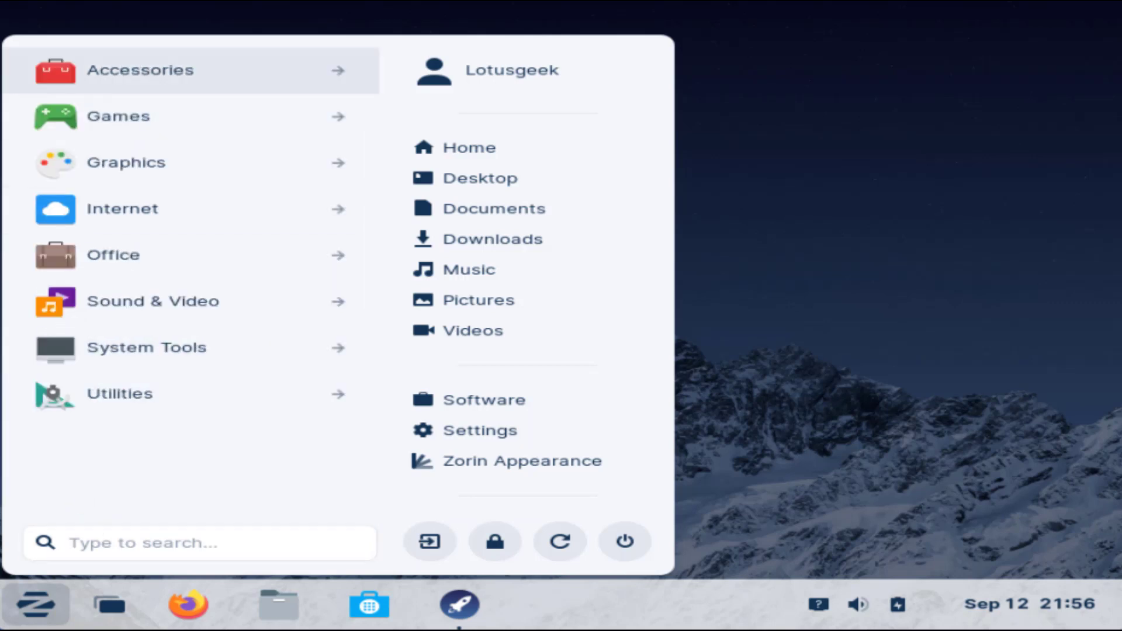
# In Zorin Appearance, apply the centred app-grid desktop layout and try its applications overview
pyautogui.click(542, 460)
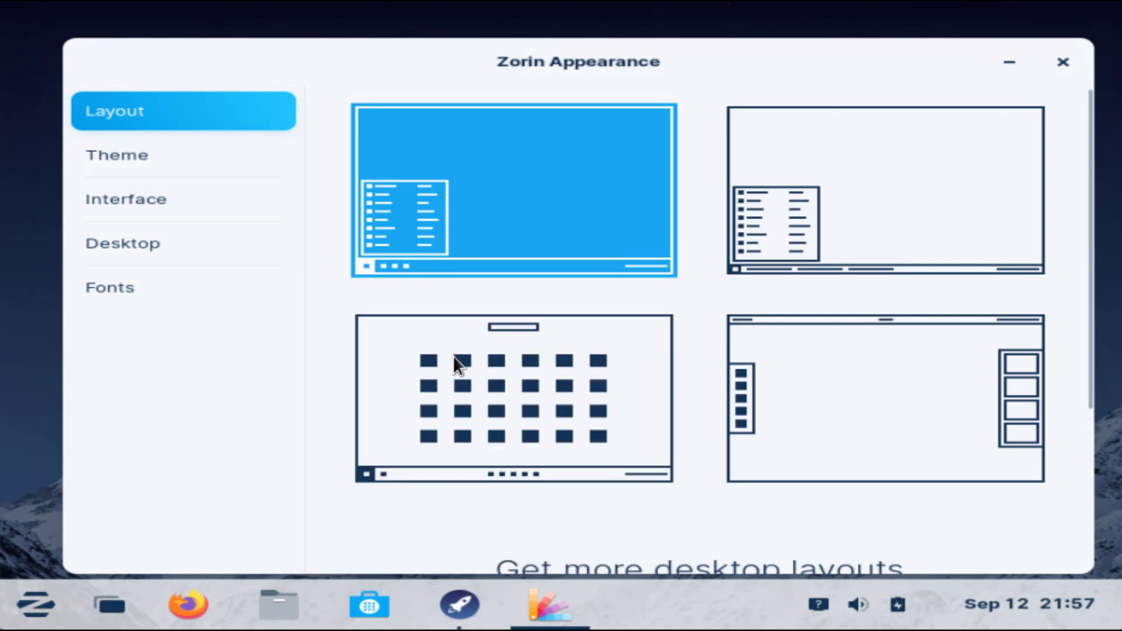
pyautogui.click(496, 377)
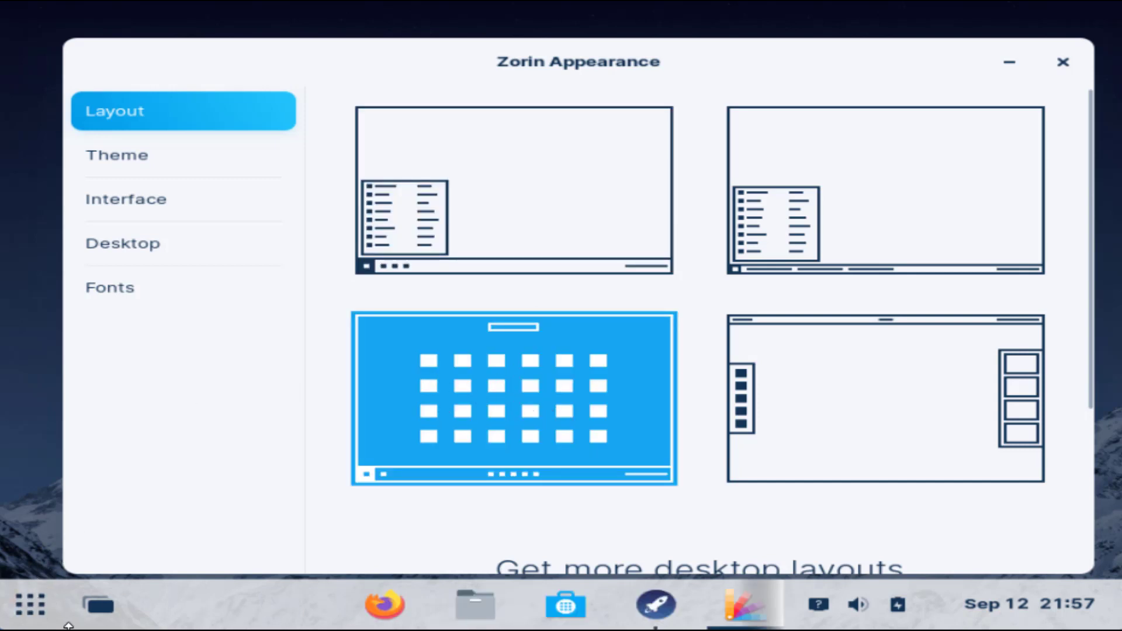
pyautogui.click(41, 608)
pyautogui.click(36, 615)
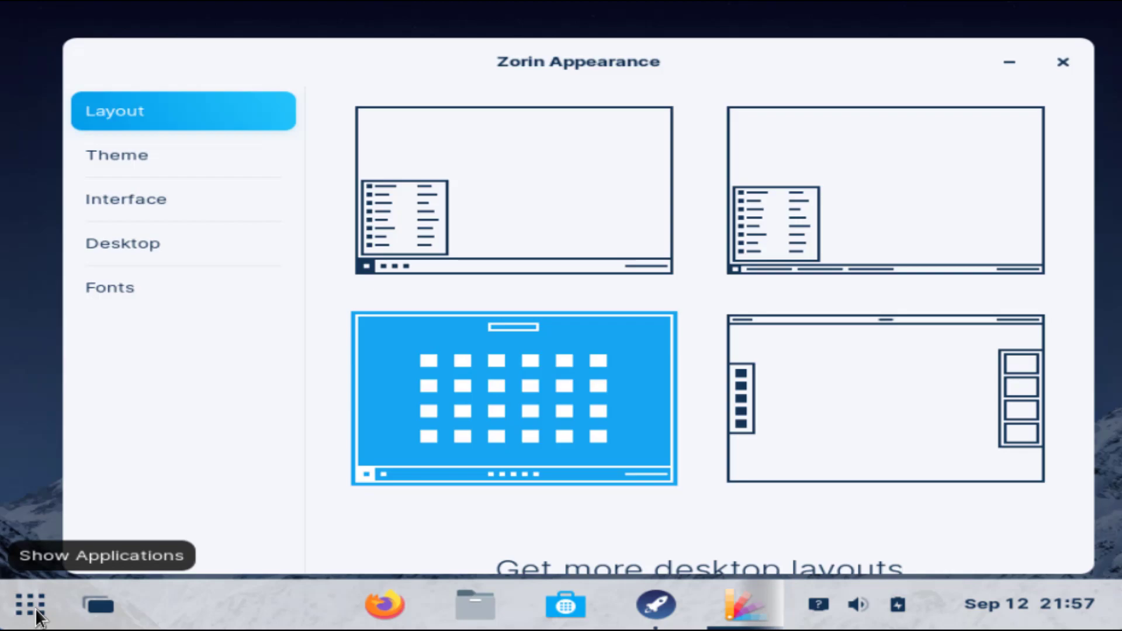
pyautogui.click(37, 615)
pyautogui.click(36, 615)
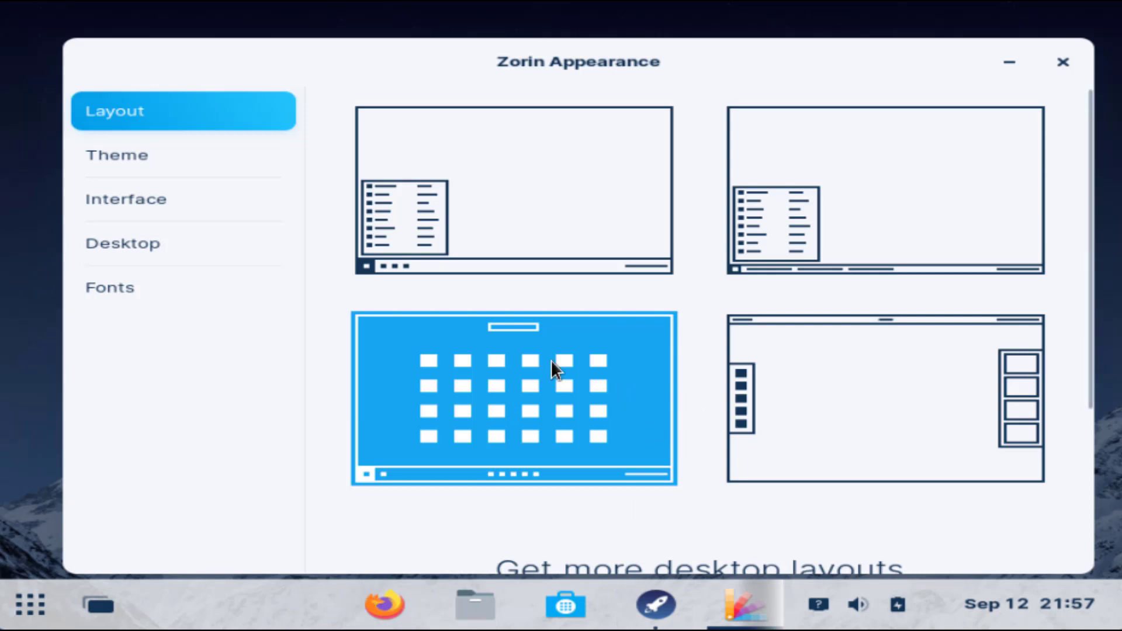
pyautogui.scroll(-5, 550, 360)
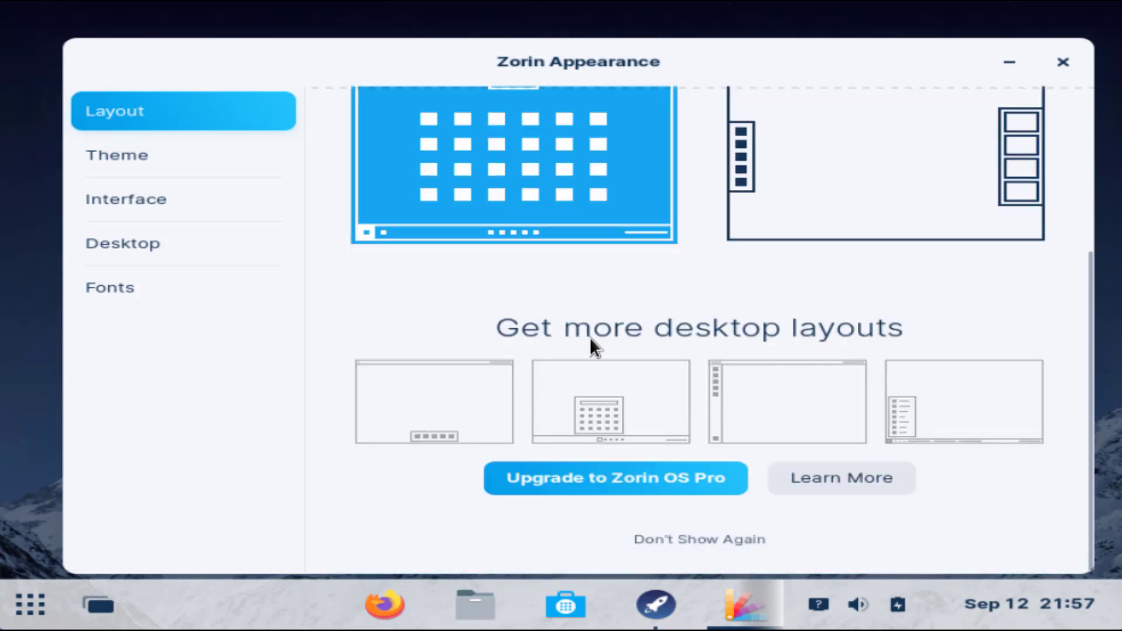
pyautogui.scroll(5, 590, 338)
# Switch the Theme background to dark, then minimize and restore Zorin Appearance
pyautogui.click(127, 166)
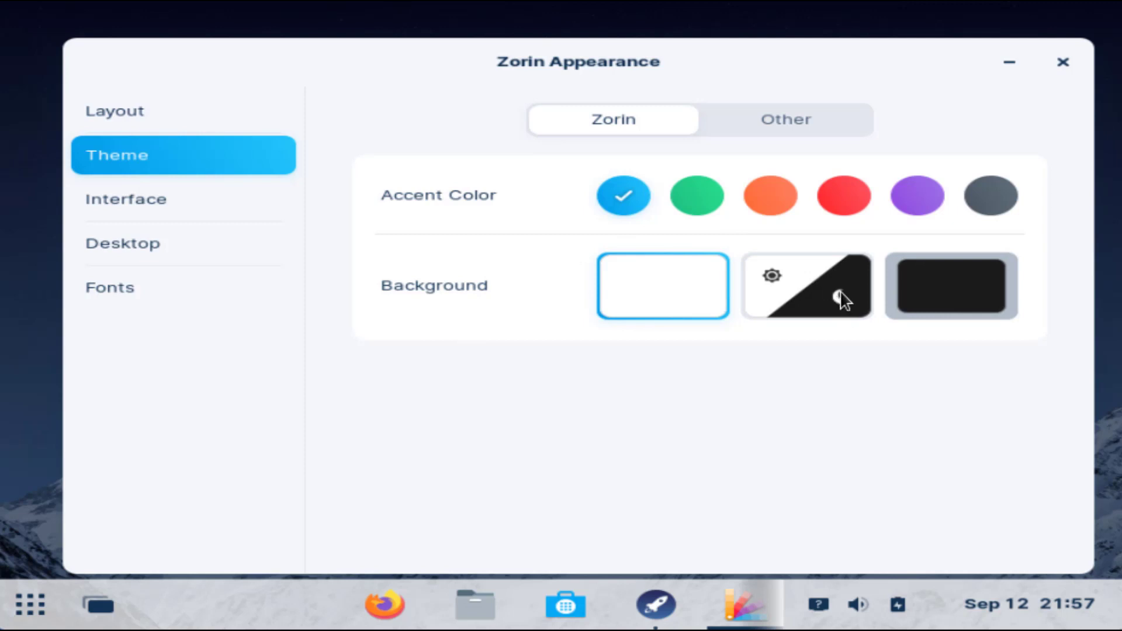
pyautogui.click(948, 298)
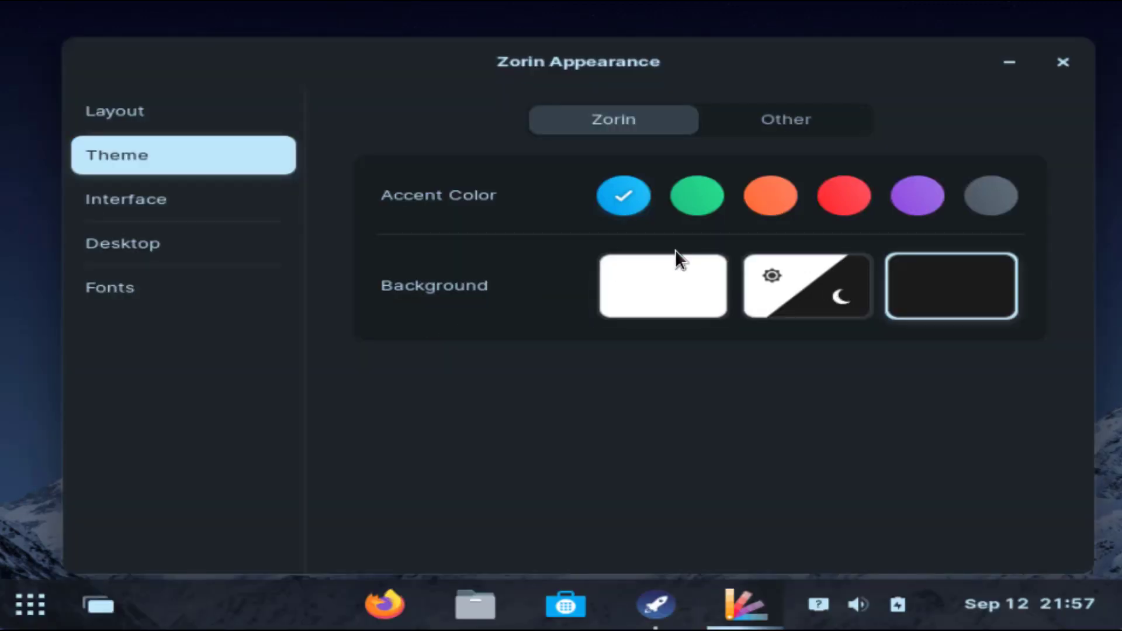
pyautogui.click(746, 607)
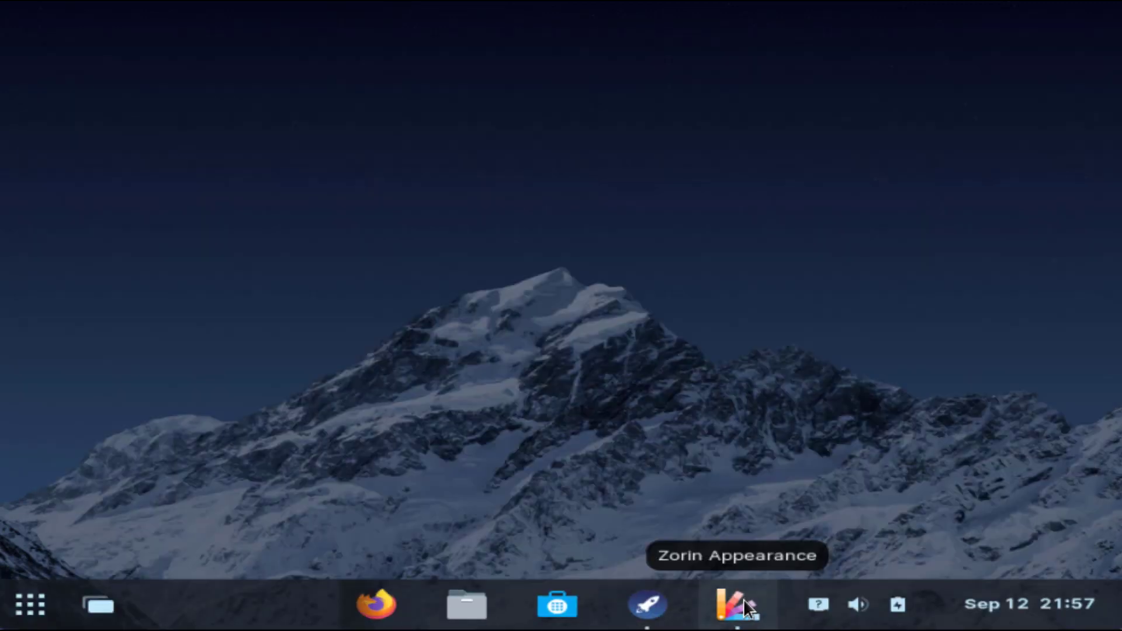
pyautogui.click(743, 596)
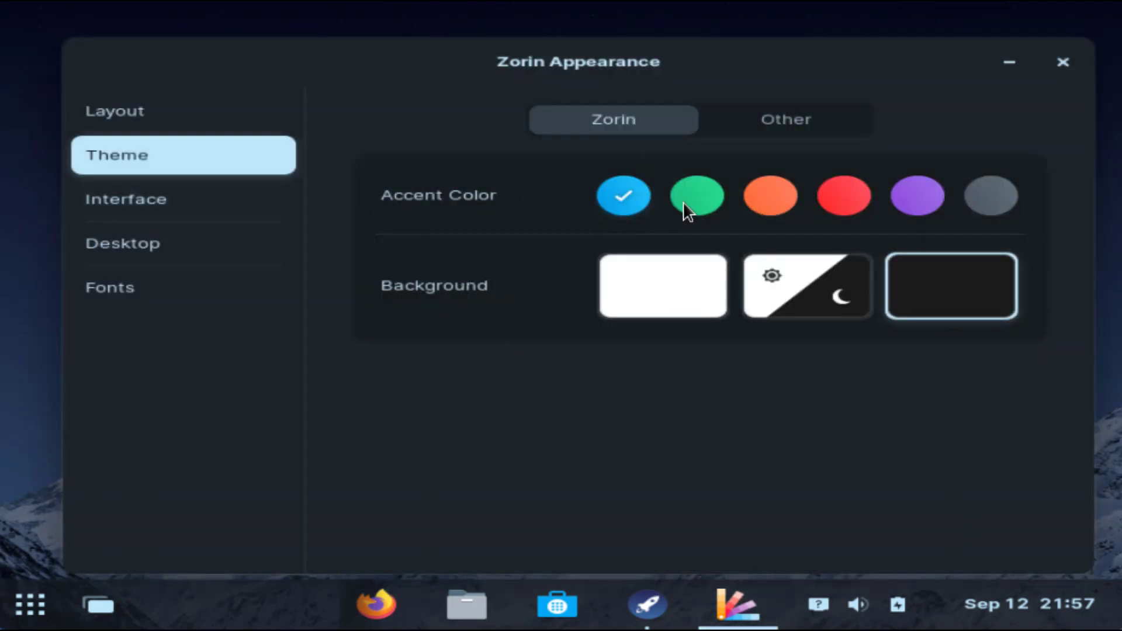
# Turn on Jelly Mode under Interface, drag the window to see it wobble, then minimize it
pyautogui.click(139, 215)
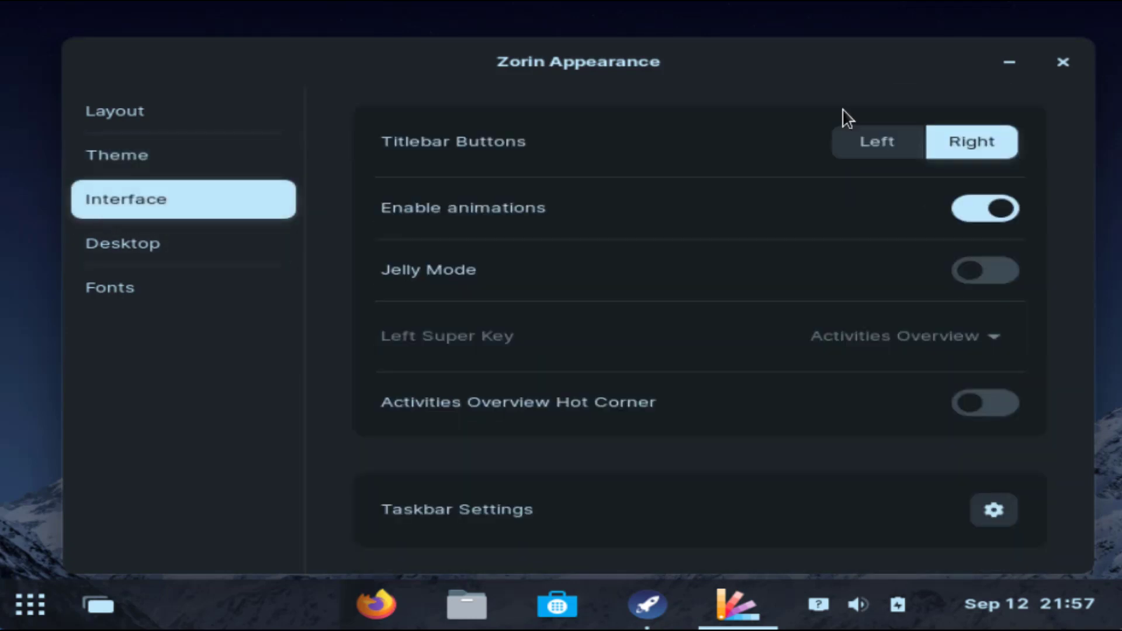
pyautogui.click(997, 277)
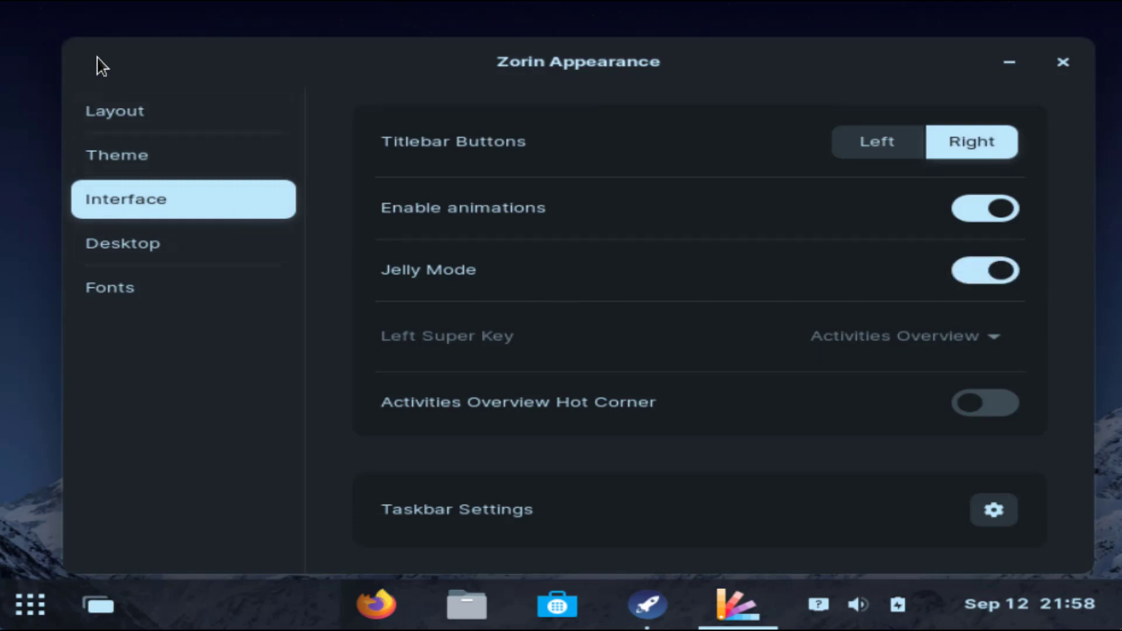
pyautogui.moveTo(512, 47); pyautogui.dragTo(748, 89)
pyautogui.click(982, 75)
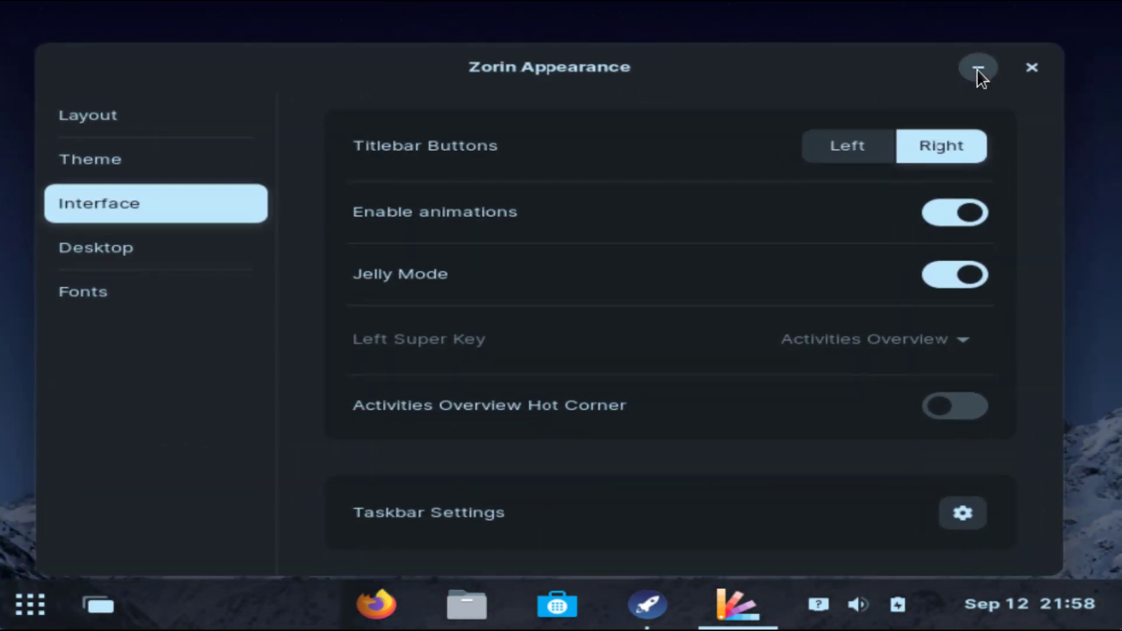